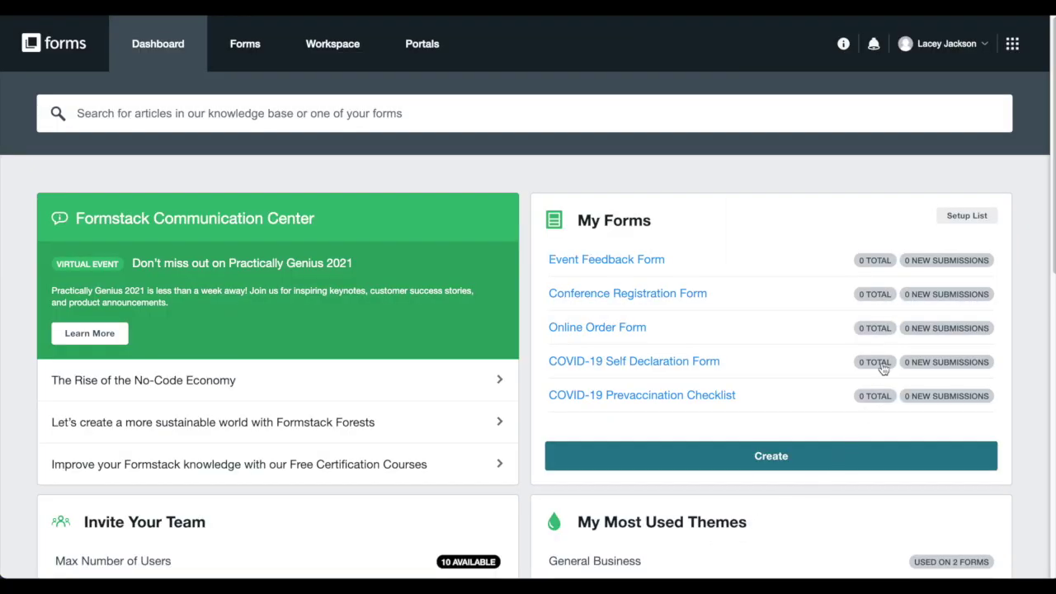
- Start the Prefill Mapping trial from the account menu
click(919, 44)
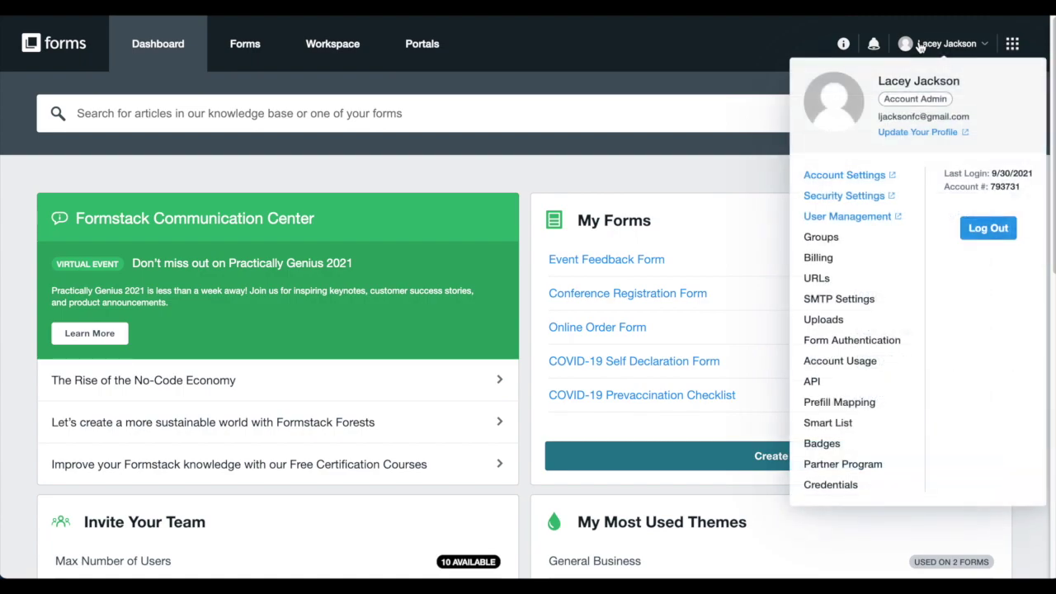
click(882, 407)
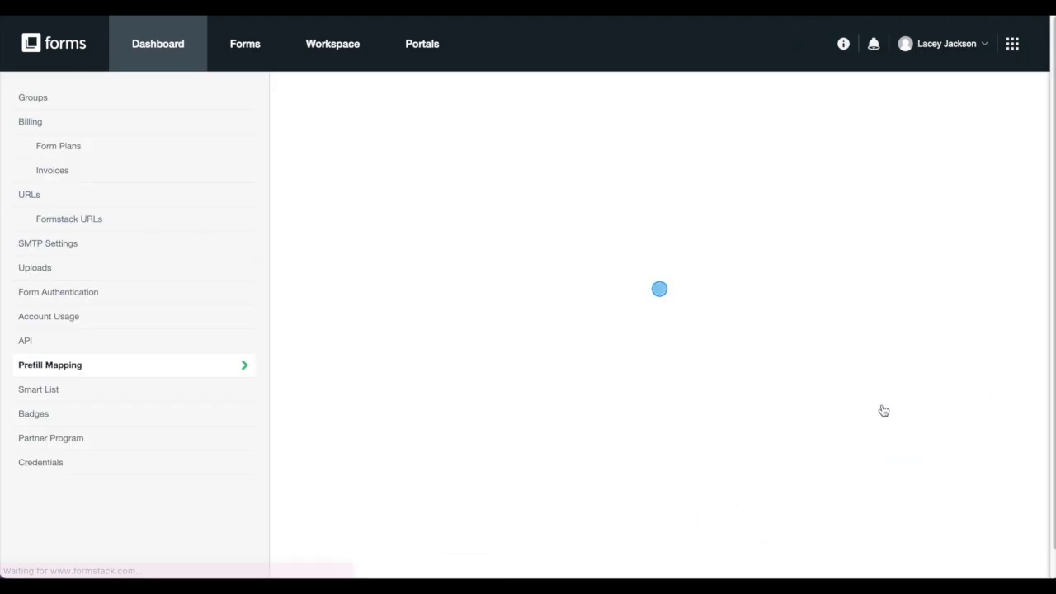
click(483, 444)
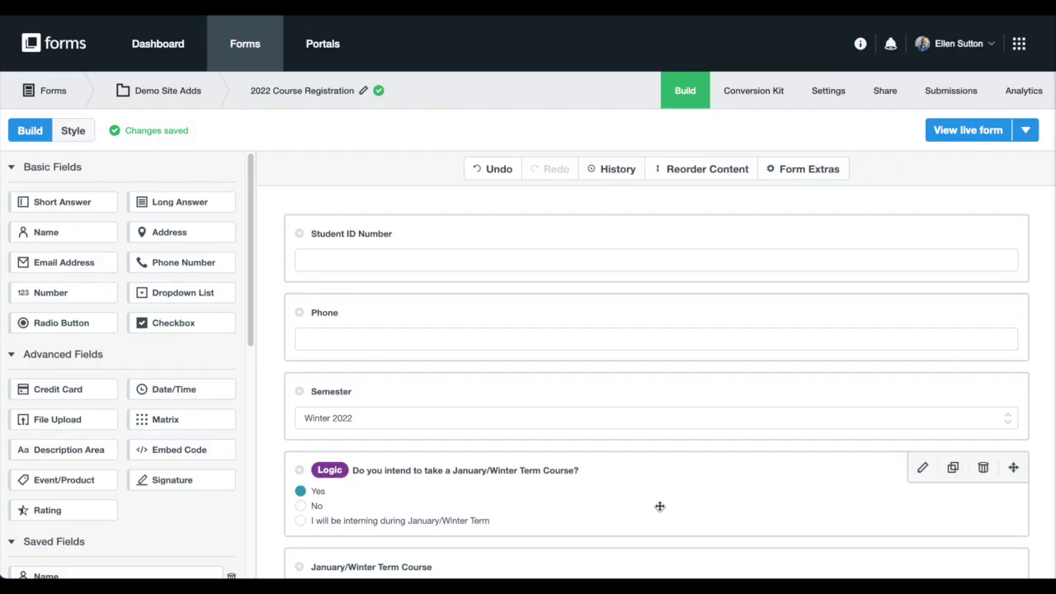
- Place the saved Name field, then the saved Email field, between Student ID Number and Phone
scroll(165, 294, down, 2)
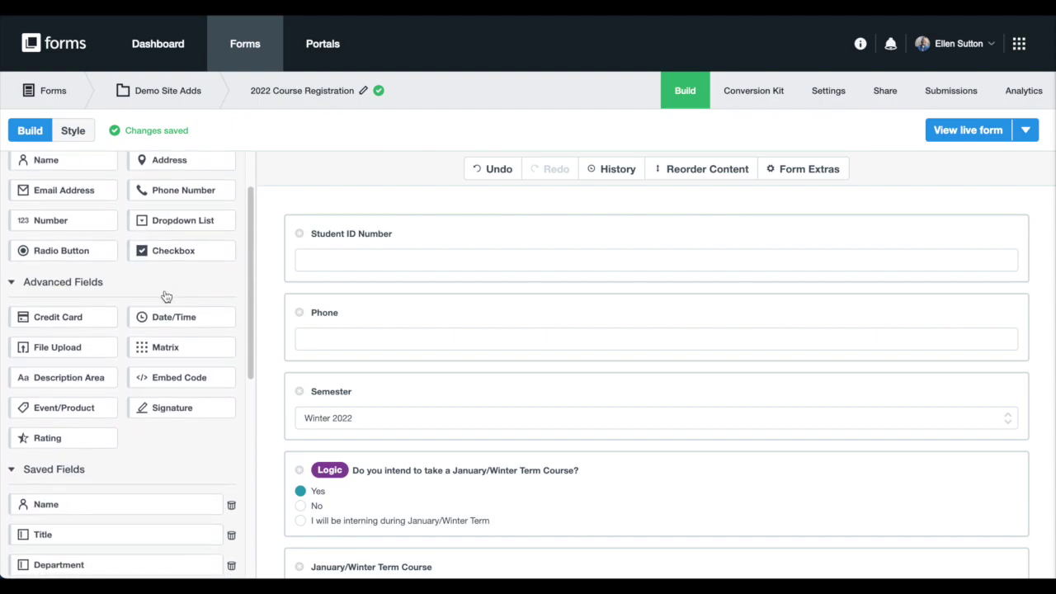
scroll(166, 295, down, 2)
drag(146, 418, 321, 281)
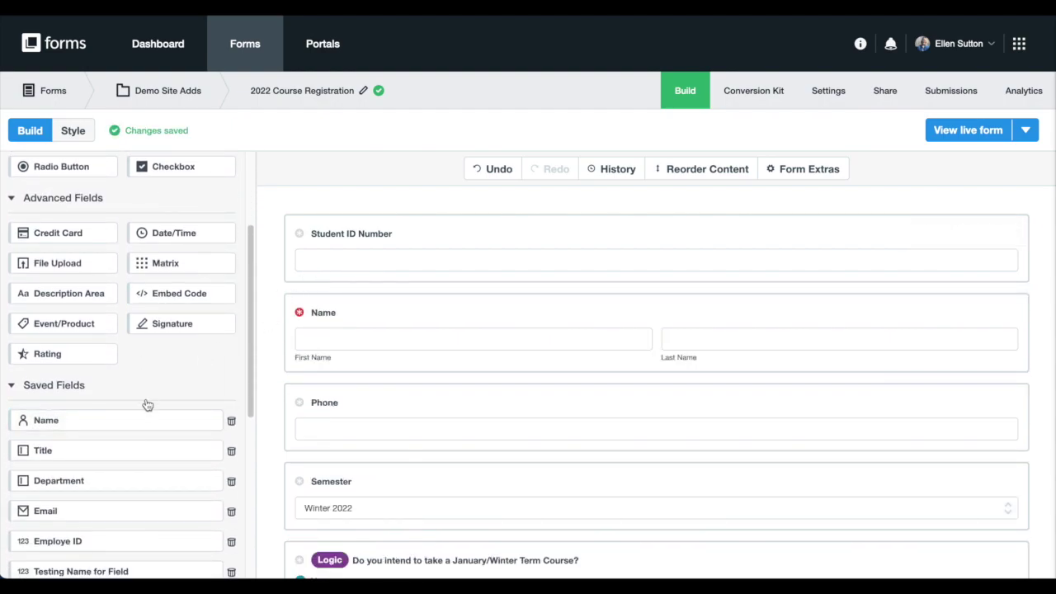
scroll(141, 445, down, 3)
drag(127, 396, 370, 378)
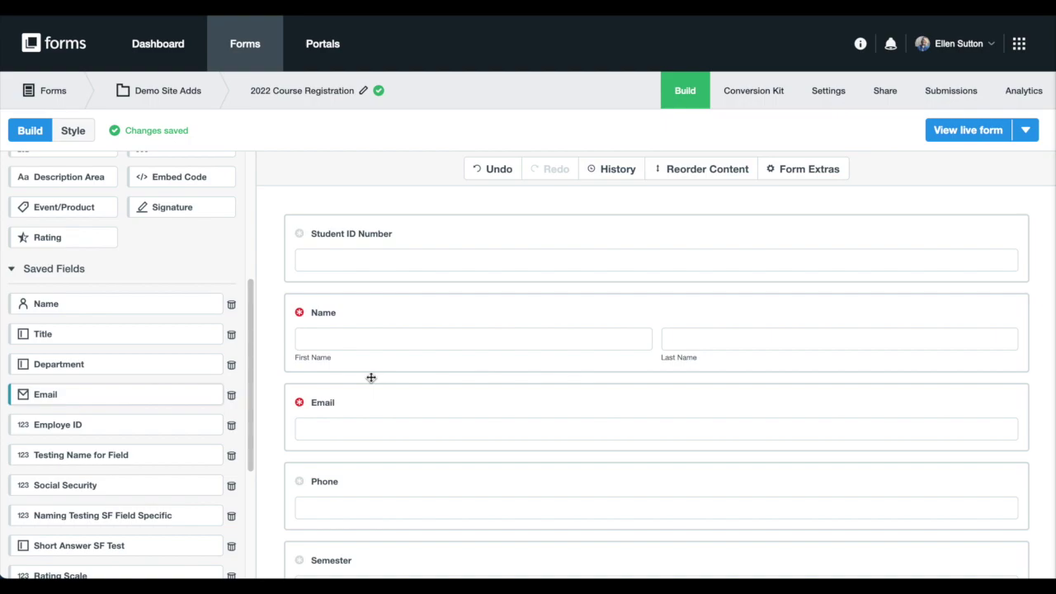
- Make Student ID Number required and save it for reuse as 'Student ID Number'
click(471, 240)
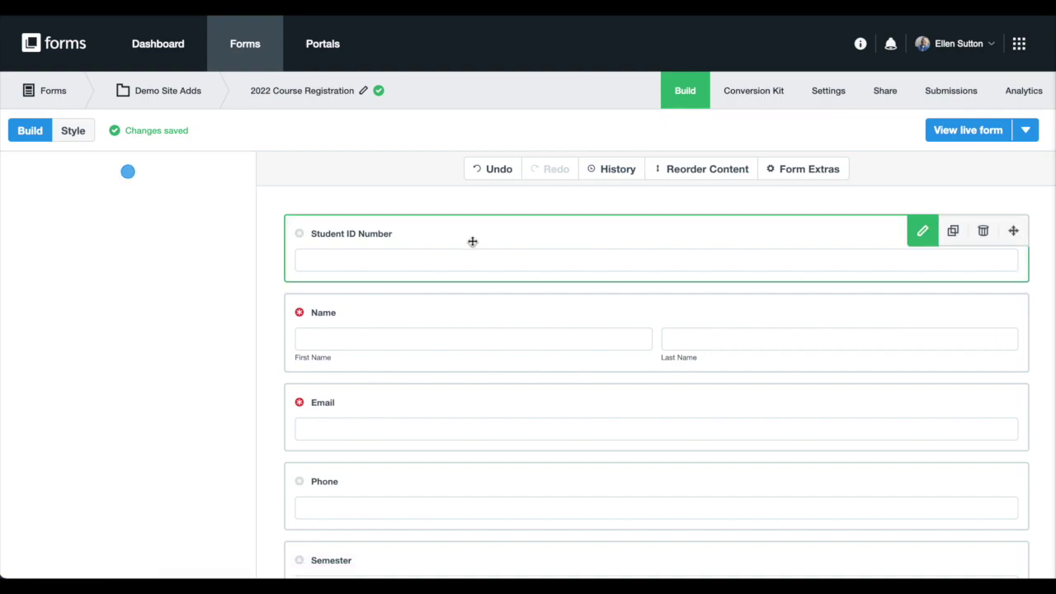
scroll(99, 238, down, 2)
click(23, 342)
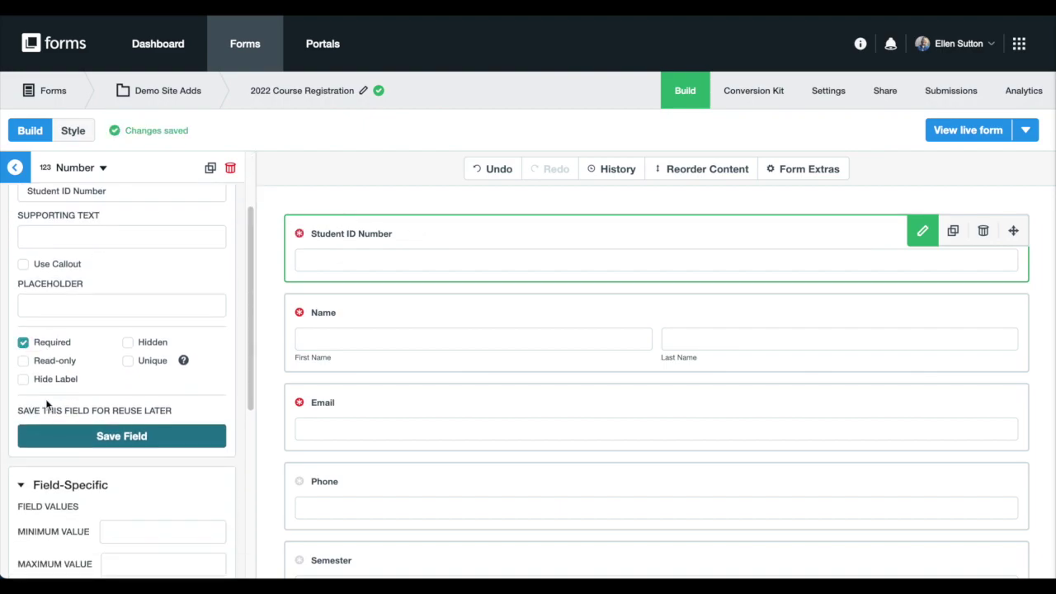
click(99, 436)
text(Student)
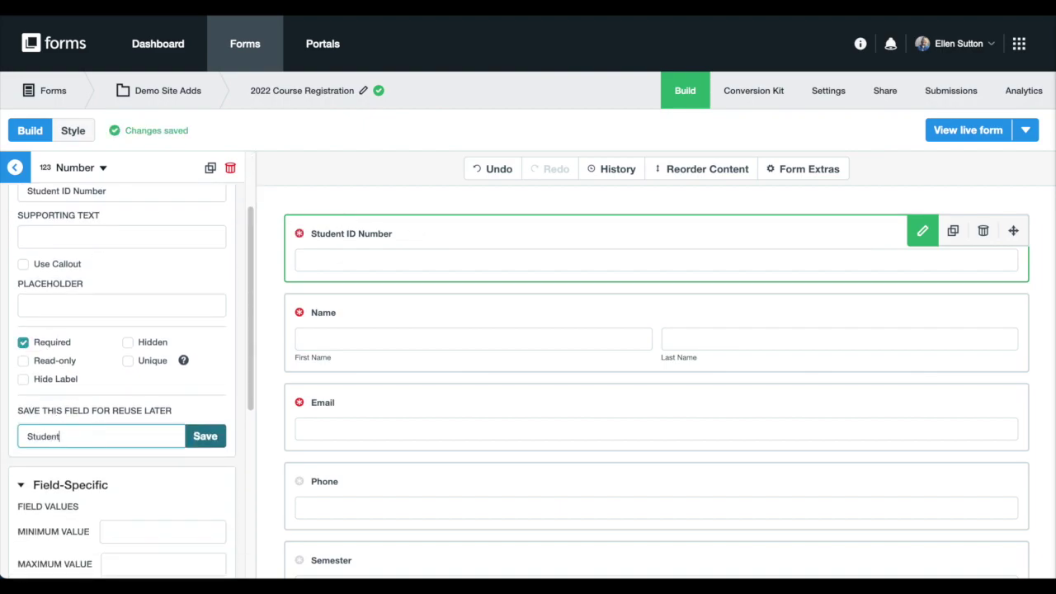
text( ID Number)
click(216, 436)
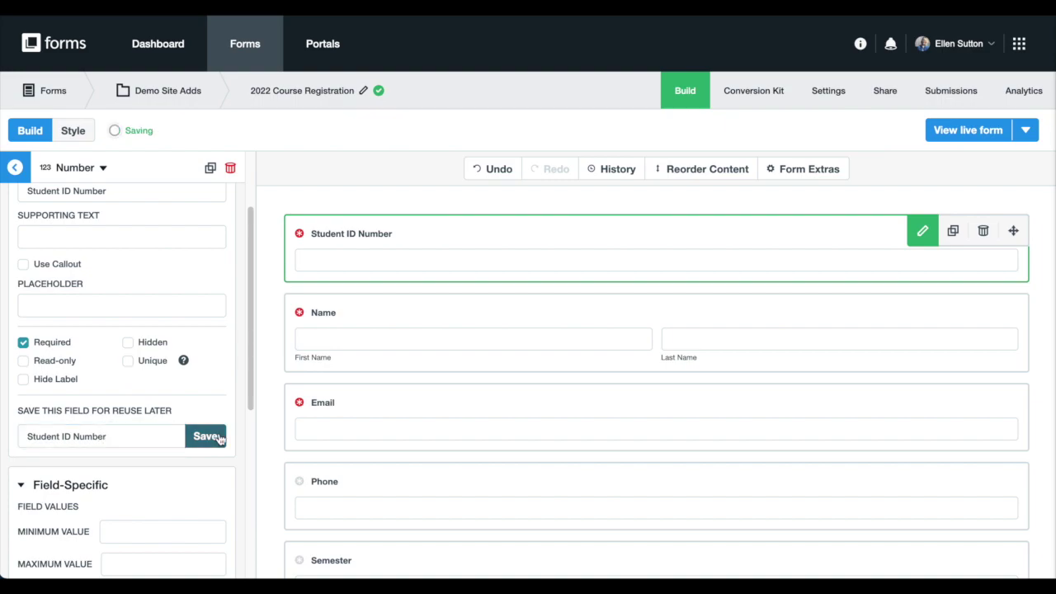
- Make Phone required and save it for reuse as 'Phone'
click(377, 478)
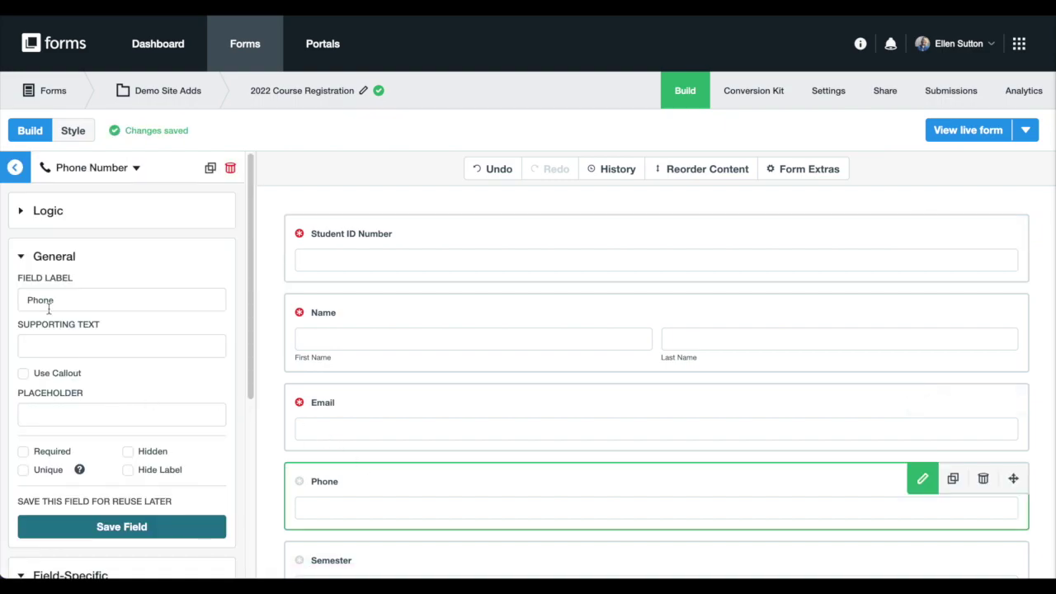
scroll(37, 423, down, 1)
click(33, 412)
click(64, 486)
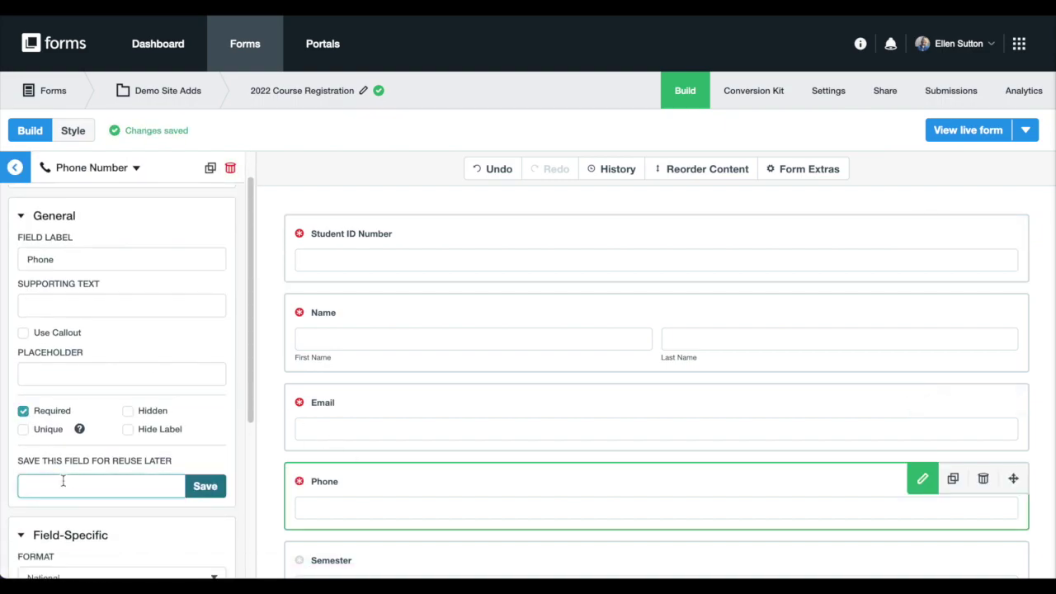
text(Phone)
click(188, 487)
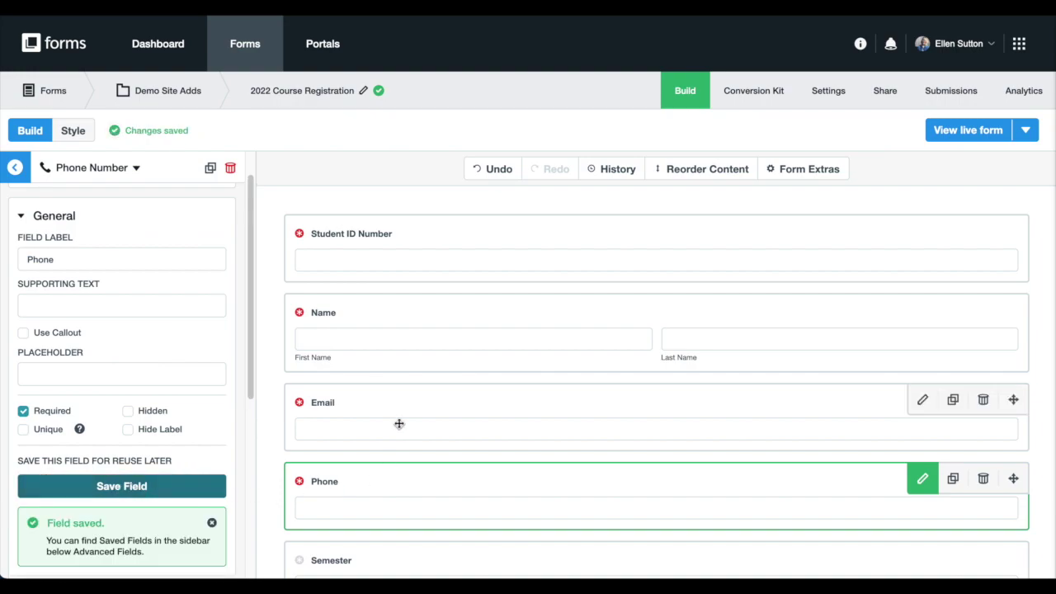
click(15, 167)
scroll(106, 277, up, 1)
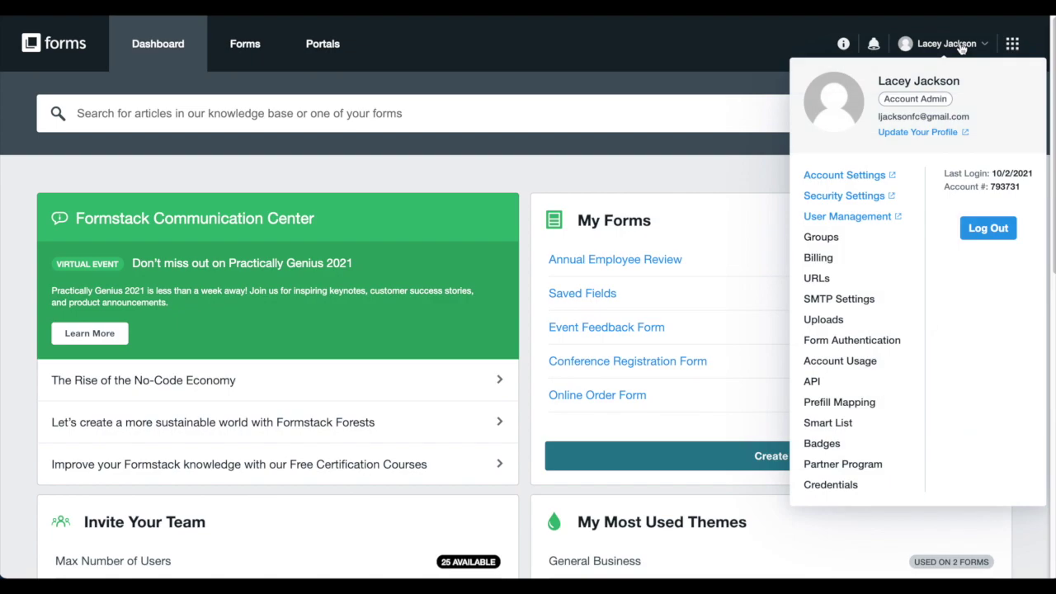
- Add a form authentication named 'Student Form Authentication' and view its provider type choices
click(829, 340)
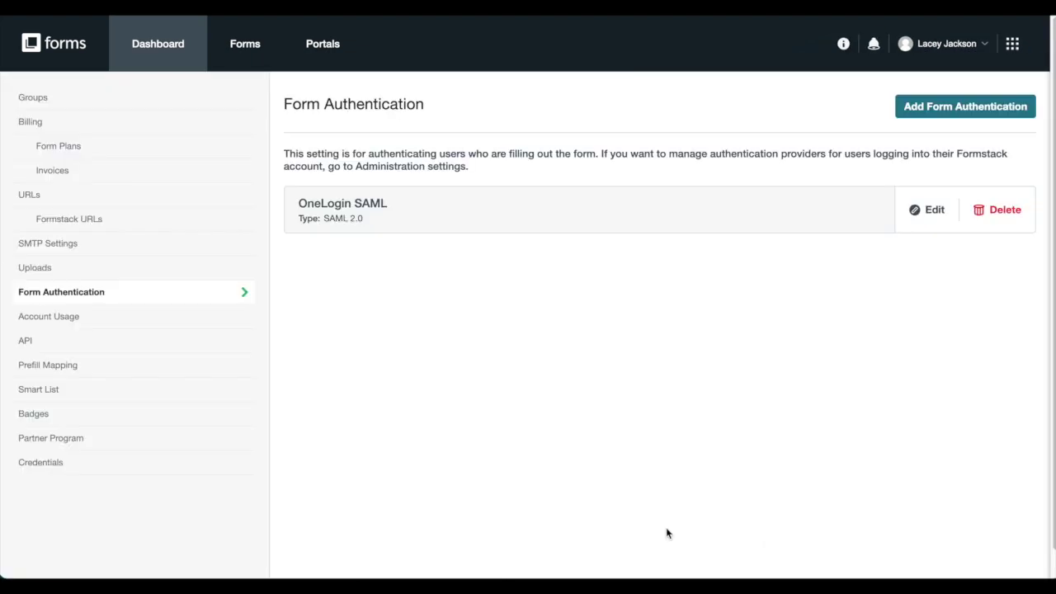
click(921, 108)
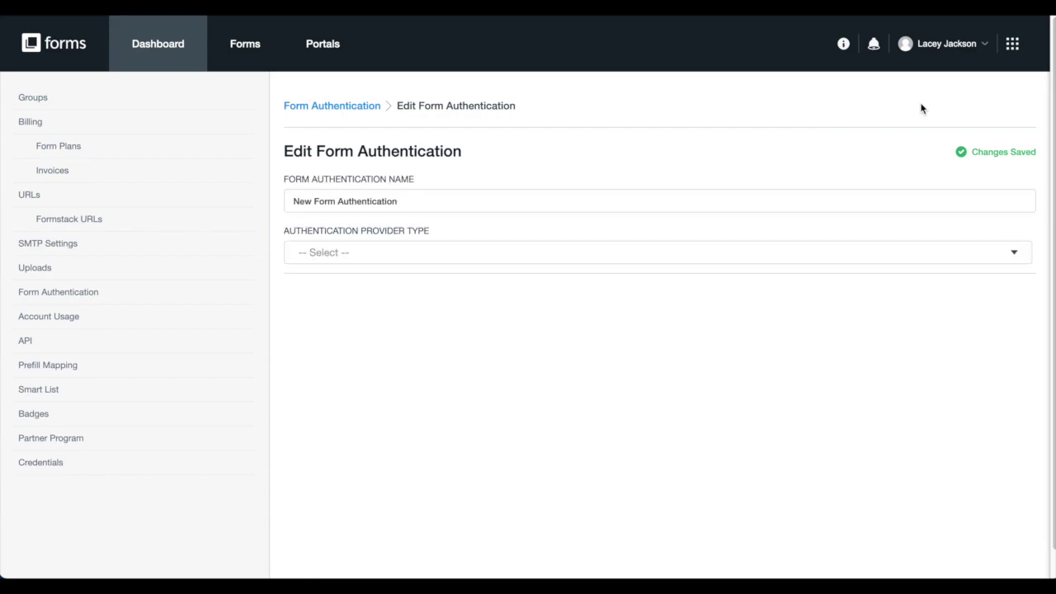
triple_click(660, 199)
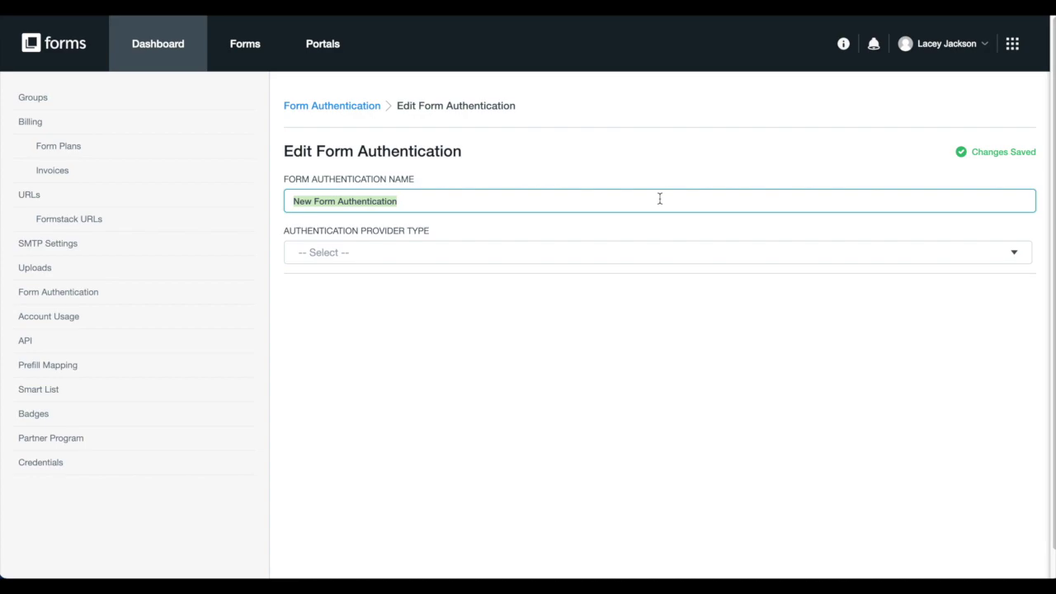
text(Student)
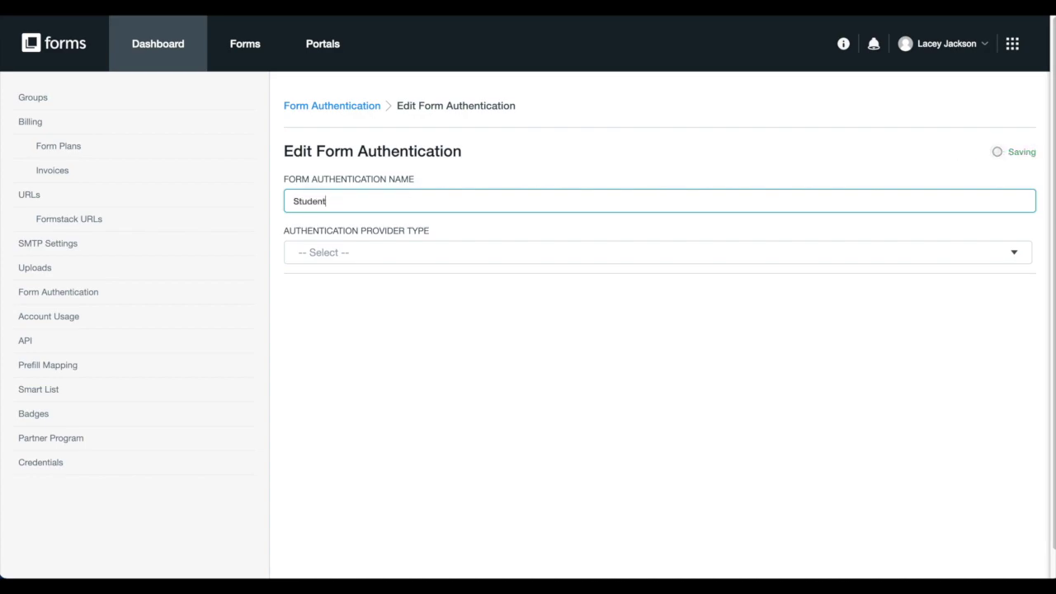
text( Form Authentication)
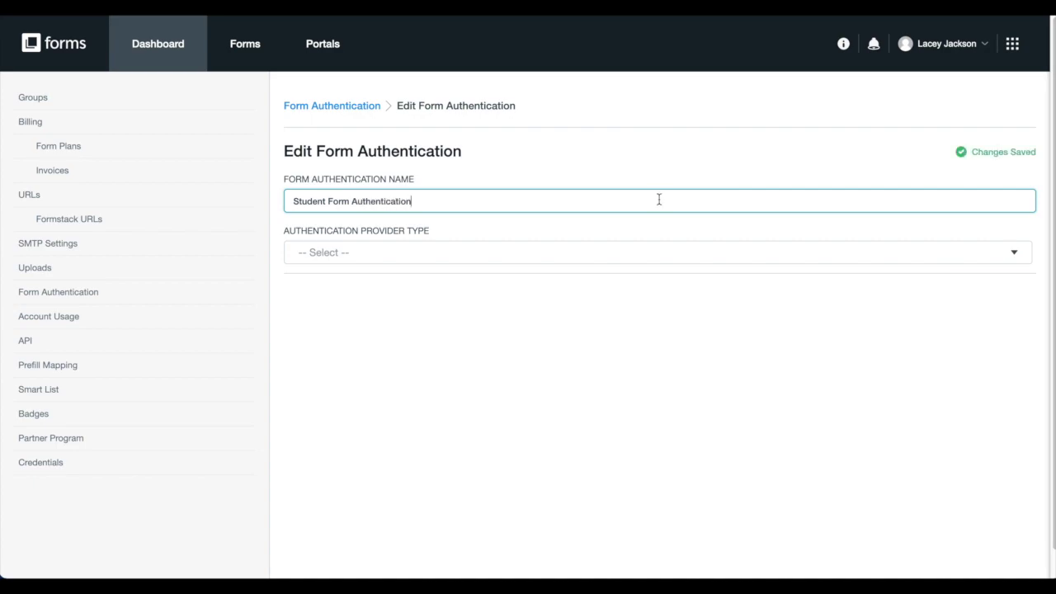
click(660, 253)
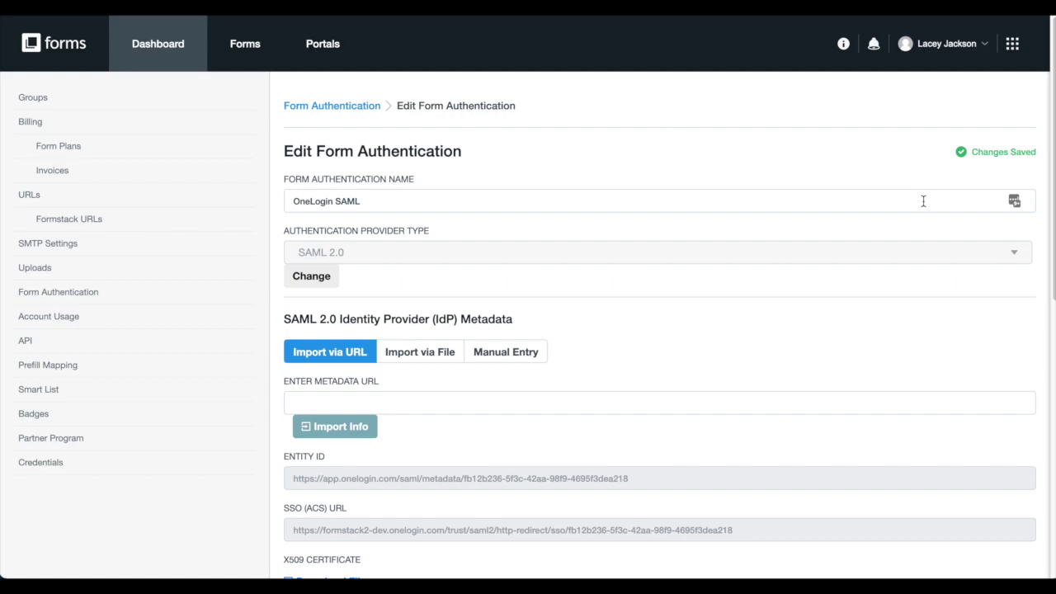
- Expand Custom Fields below the Service Provider metadata to show the ID-to-Student_ID mapping
scroll(923, 201, down, 5)
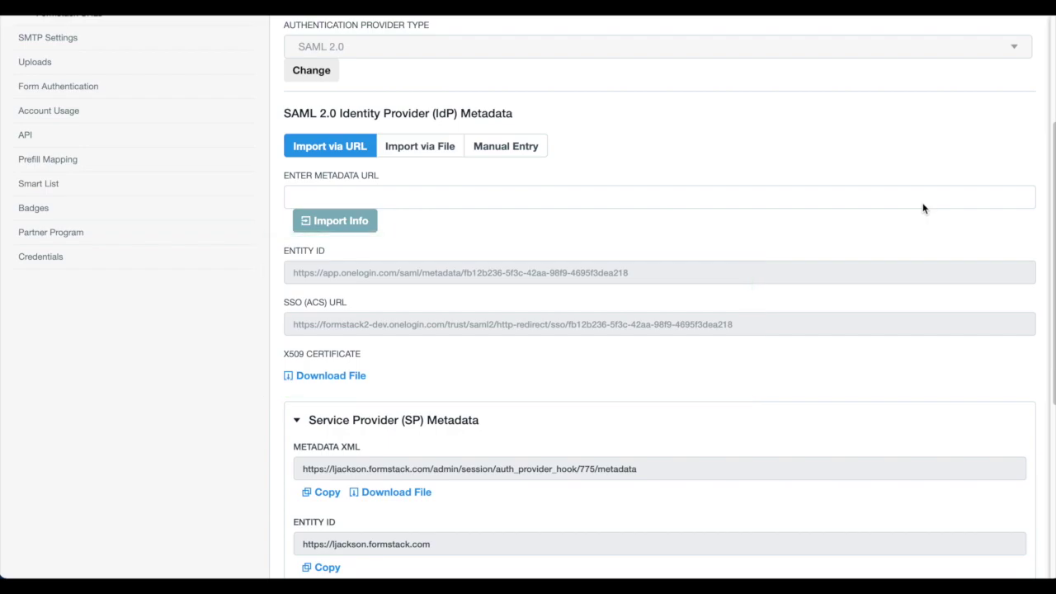
scroll(923, 209, down, 6)
scroll(923, 209, down, 2)
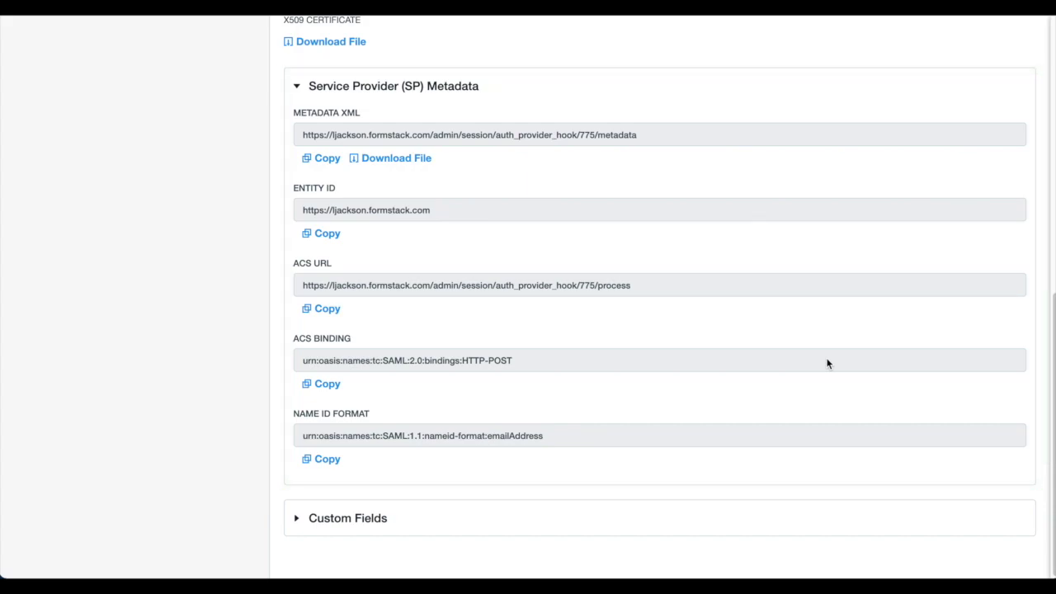
click(683, 525)
scroll(702, 495, down, 3)
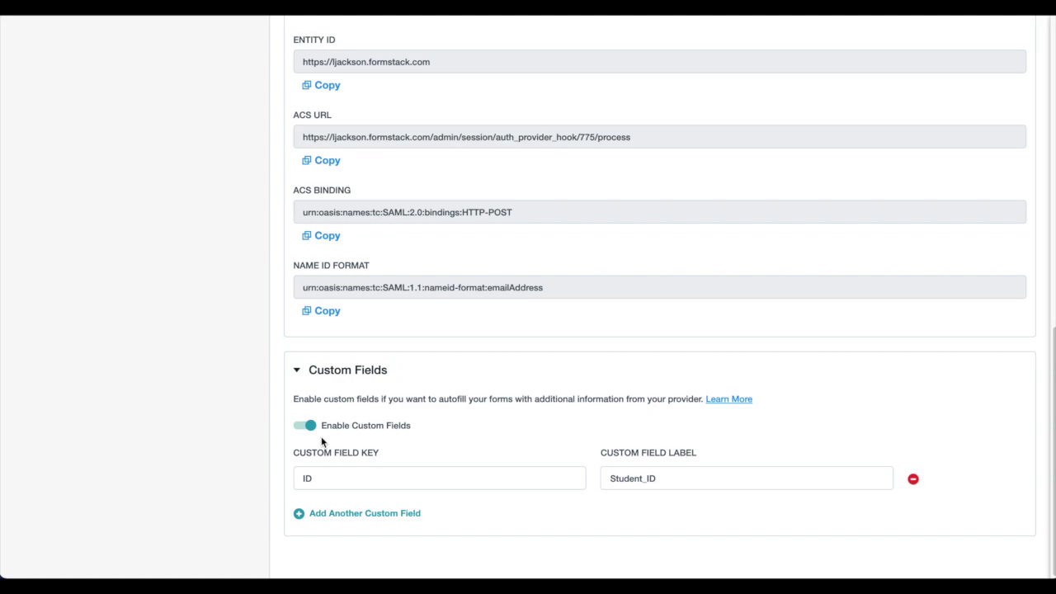
scroll(330, 409, up, 6)
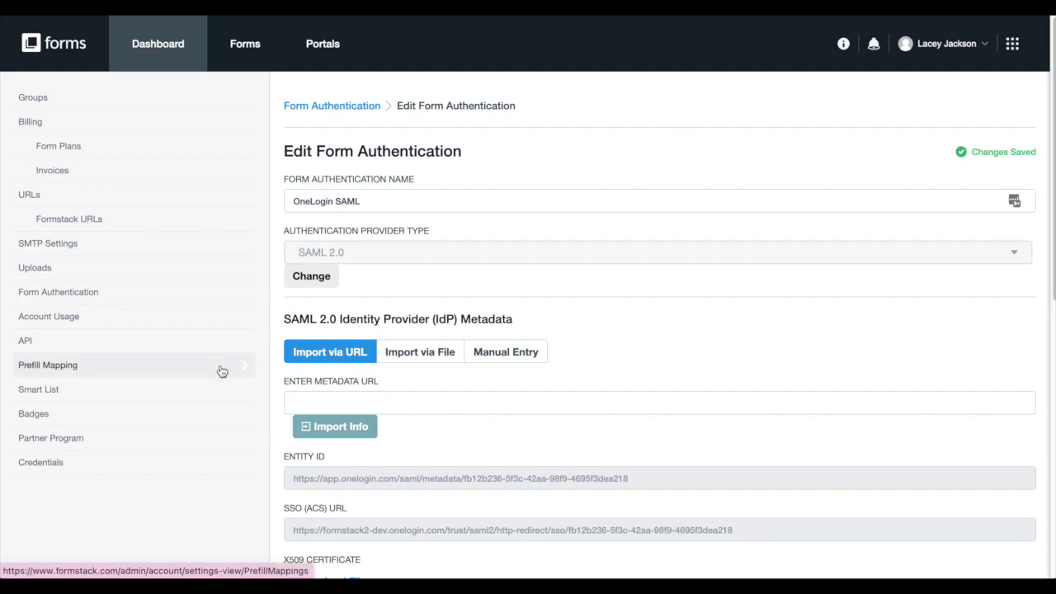
- Go to Prefill Mapping from the account menu and create a new prefill mapping
click(943, 46)
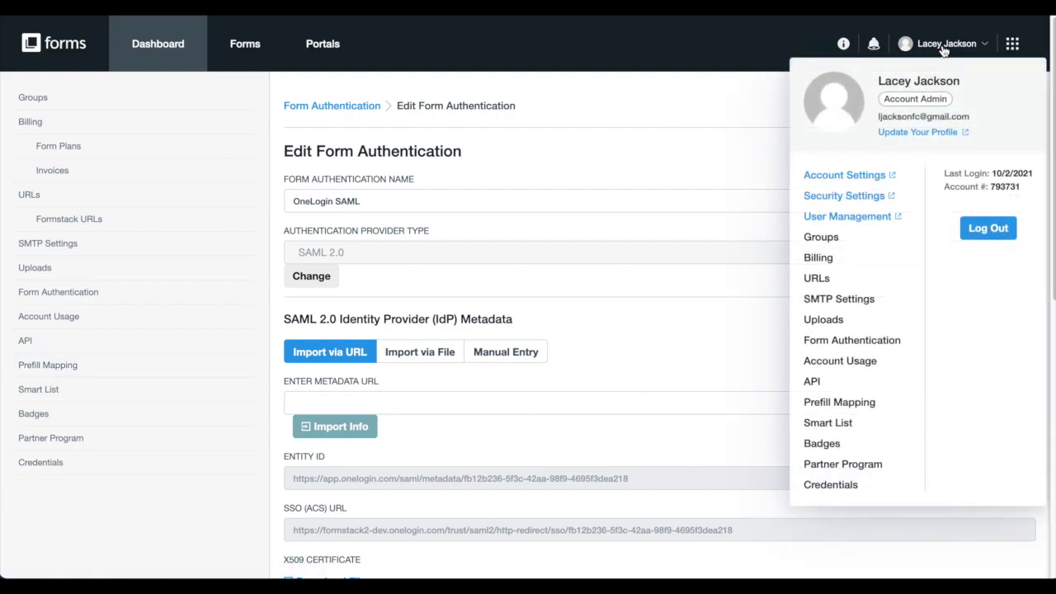
click(872, 406)
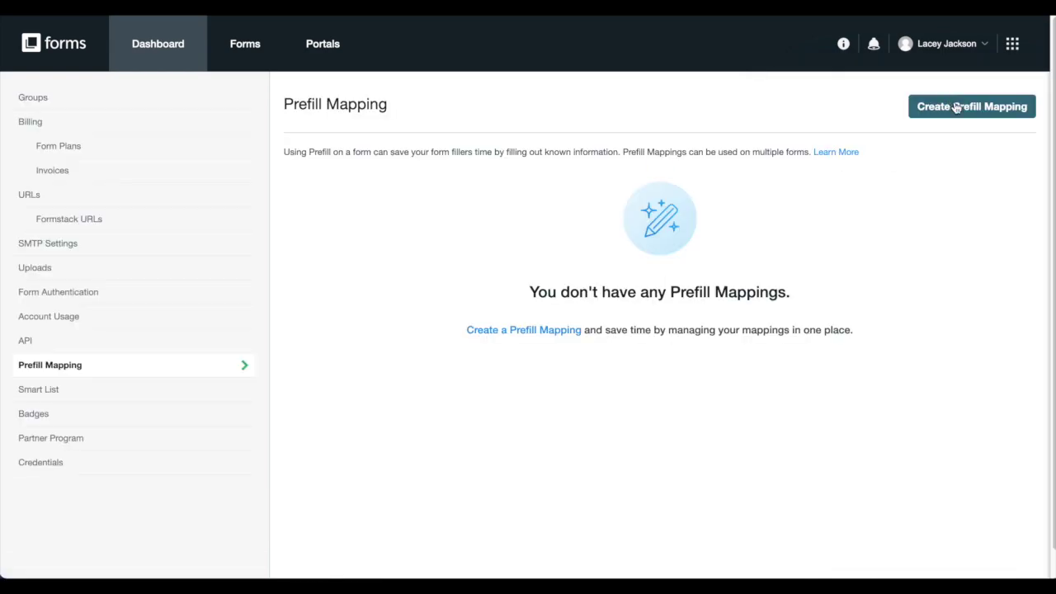
click(956, 108)
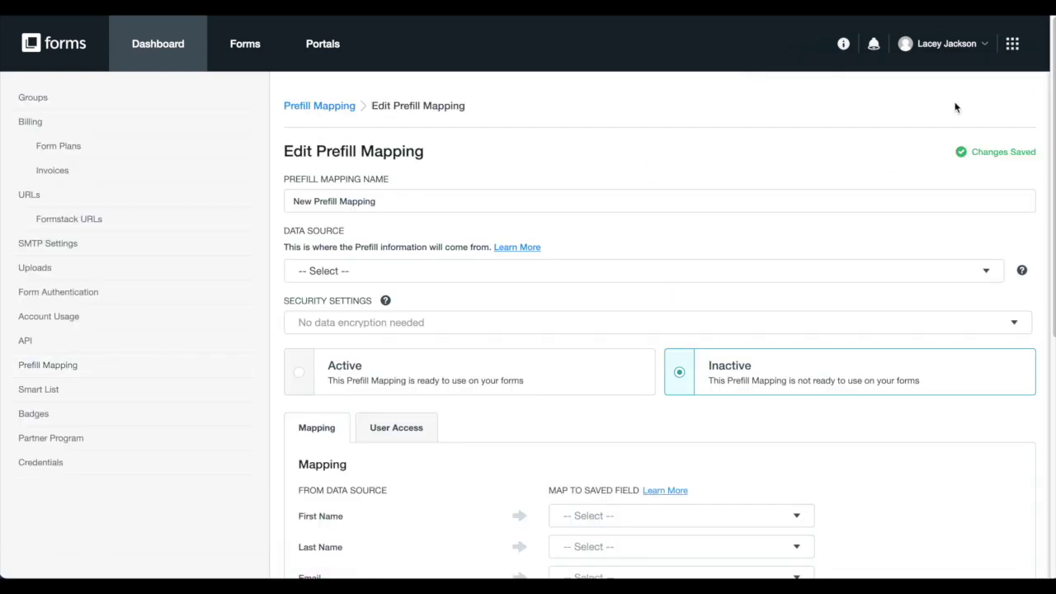
- Name the mapping 'Student Data Prefill' and choose OneLogin SAML as its data source
triple_click(738, 208)
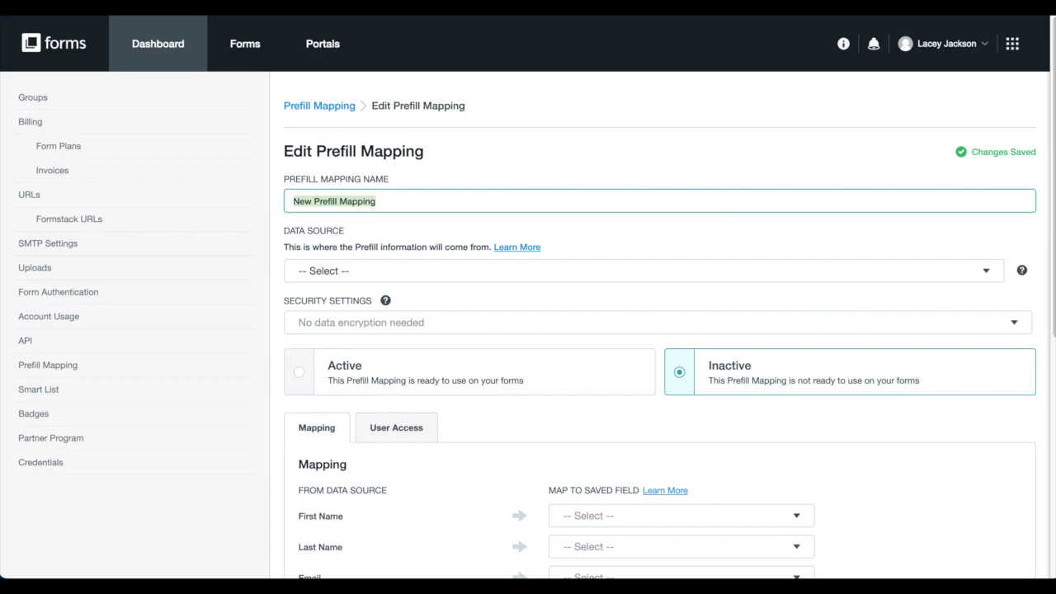
text(Student Data Prefill)
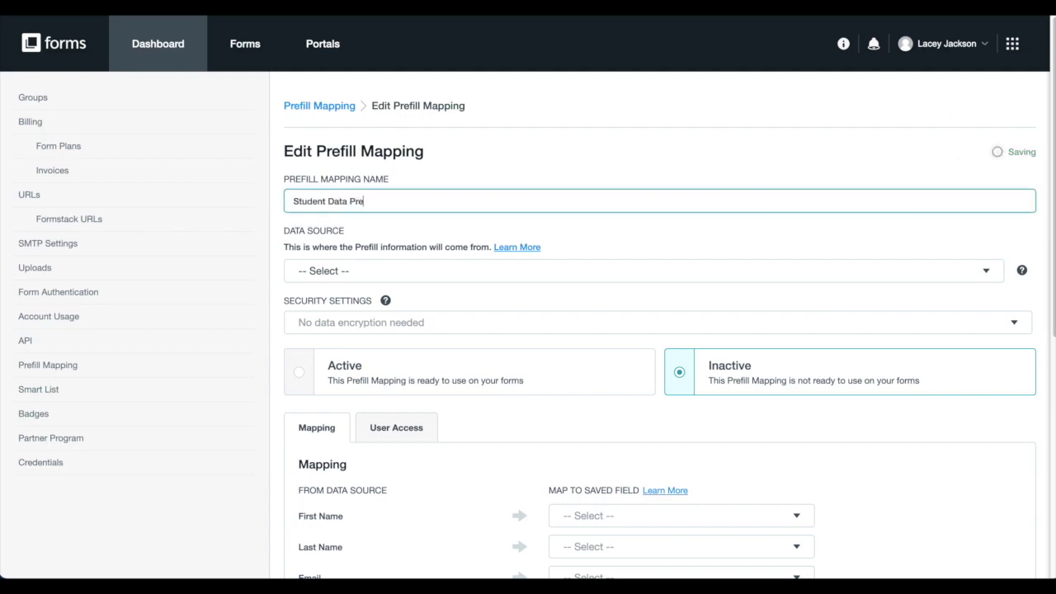
click(699, 272)
click(700, 295)
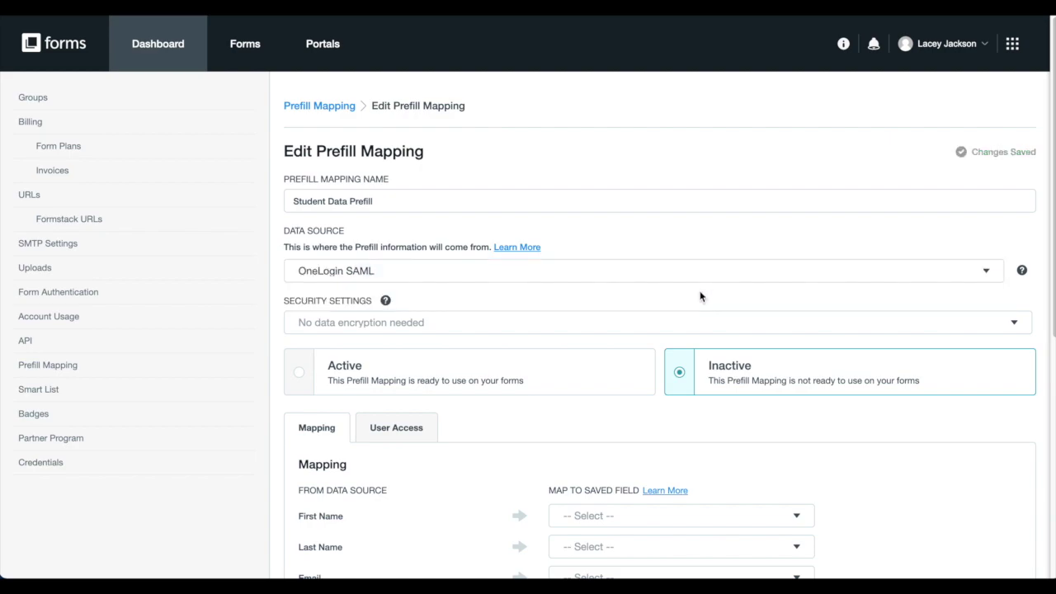
scroll(700, 296, down, 3)
scroll(700, 296, down, 1)
- Map First Name, Last Name, Email and Phone Number to their matching saved fields
click(690, 264)
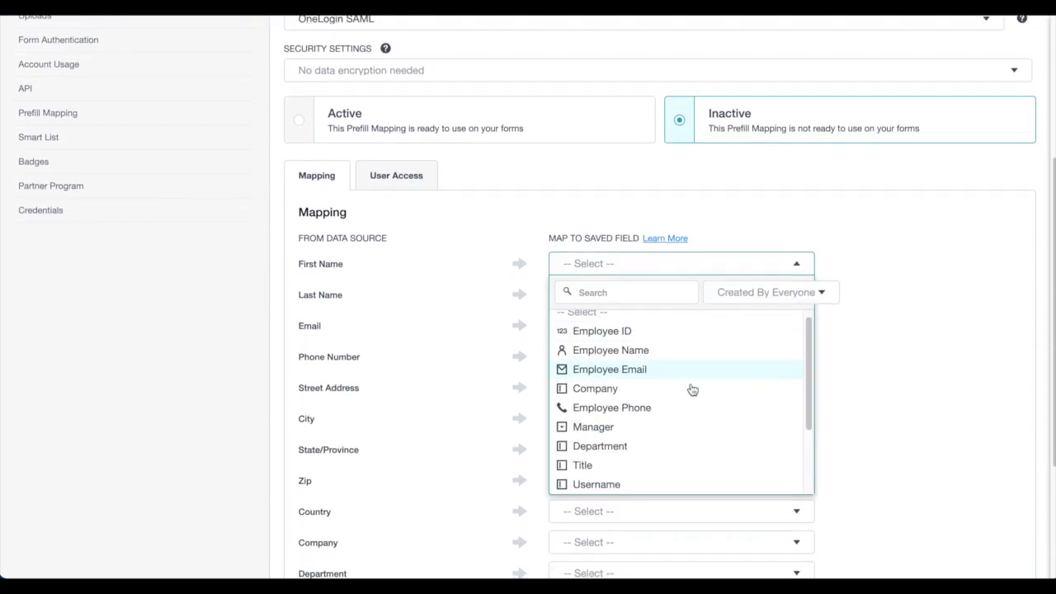
scroll(652, 413, down, 2)
click(627, 406)
click(639, 295)
scroll(637, 462, down, 2)
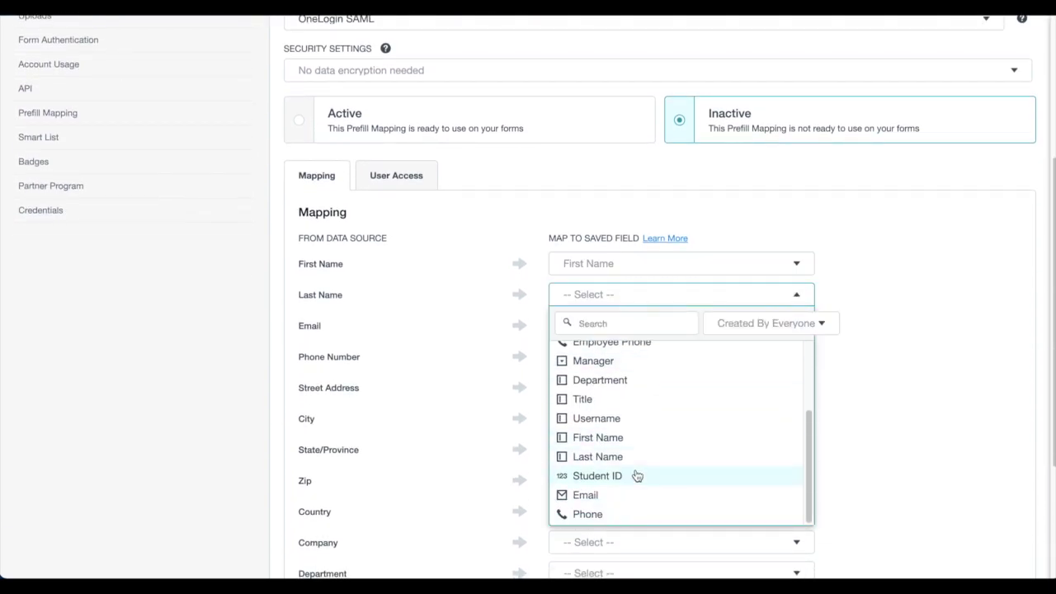
click(629, 455)
click(644, 330)
scroll(652, 463, down, 2)
click(635, 525)
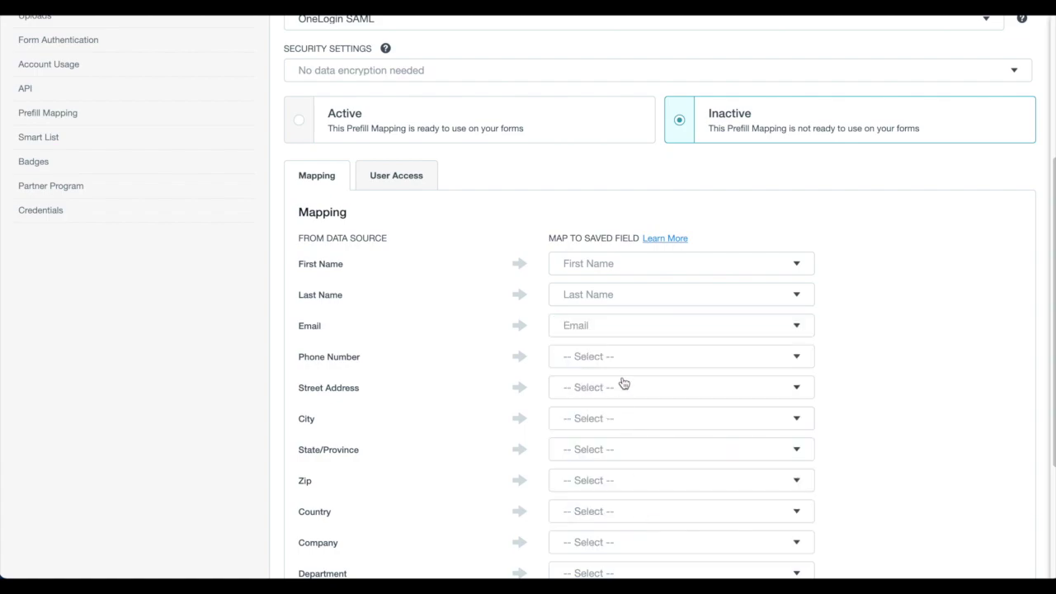
click(627, 363)
scroll(632, 321, down, 3)
click(620, 337)
- Map Username and Student_ID to the Username and Student ID fields, leaving Street Address unmapped
click(599, 393)
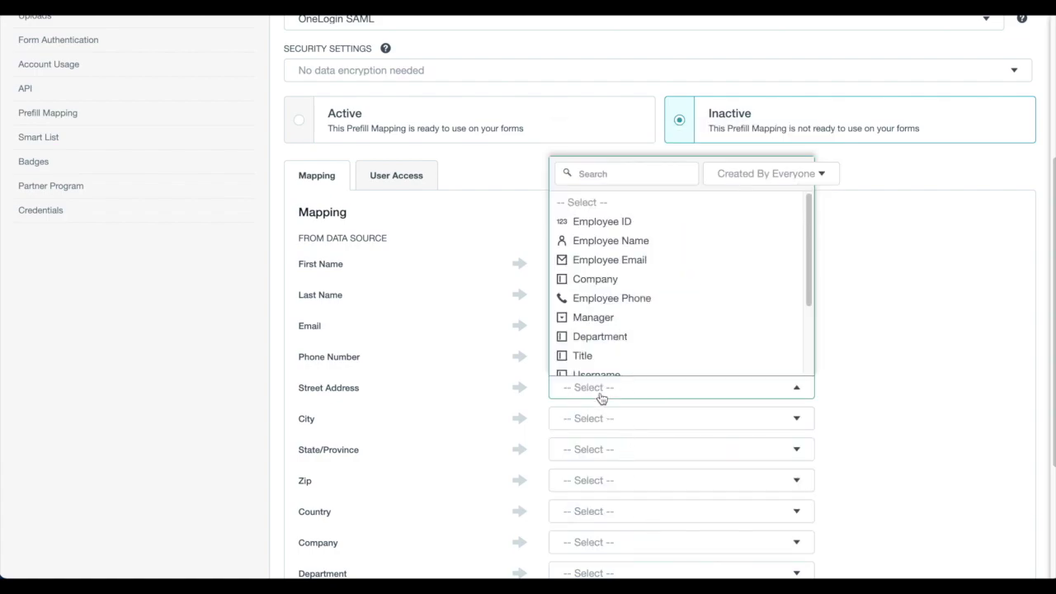
click(862, 381)
scroll(863, 379, down, 3)
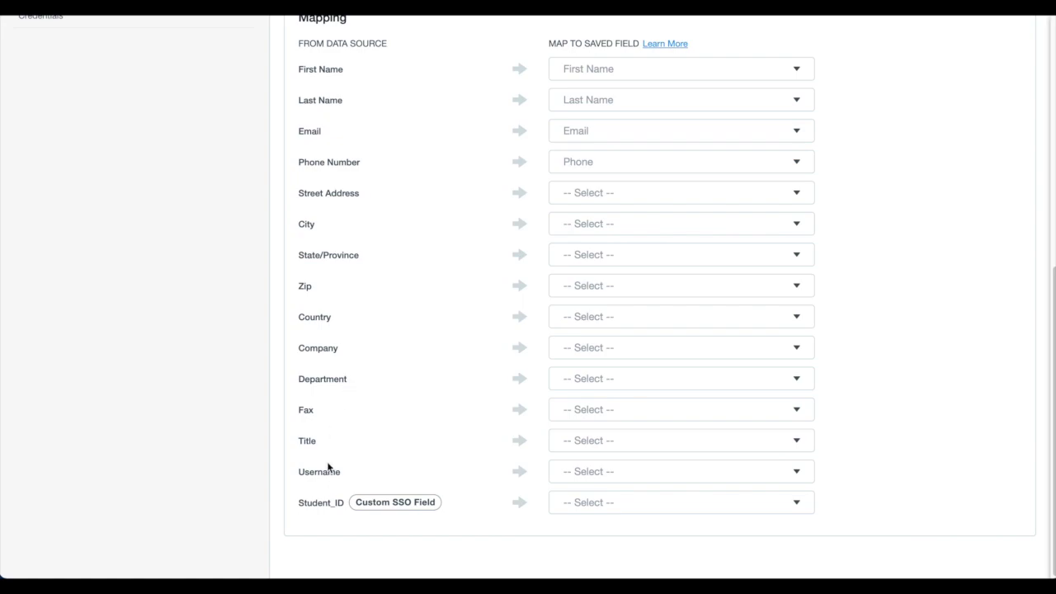
click(638, 477)
scroll(639, 382, down, 3)
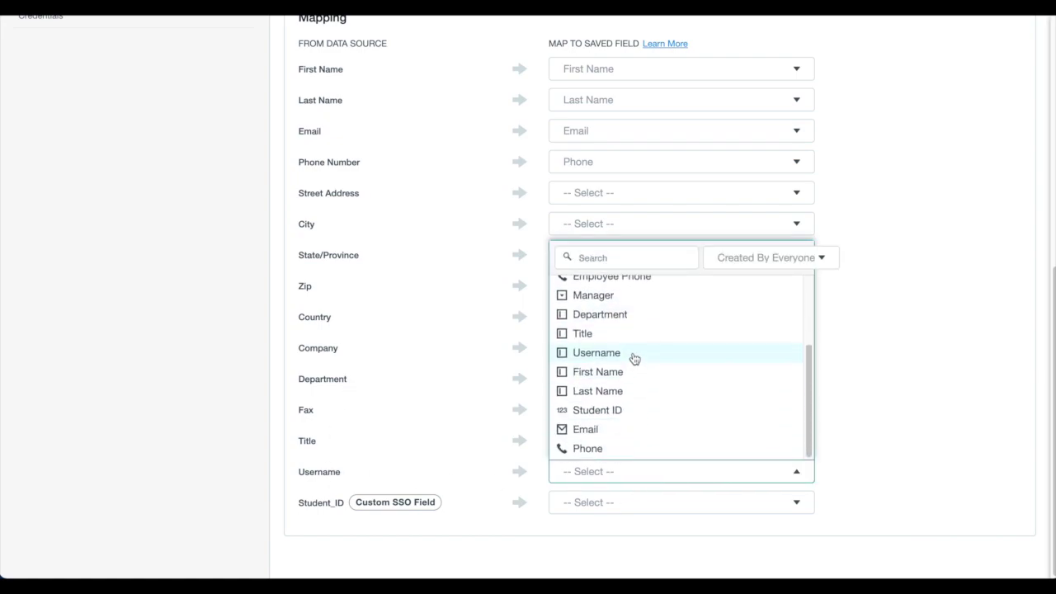
click(634, 358)
click(630, 505)
scroll(660, 379, down, 3)
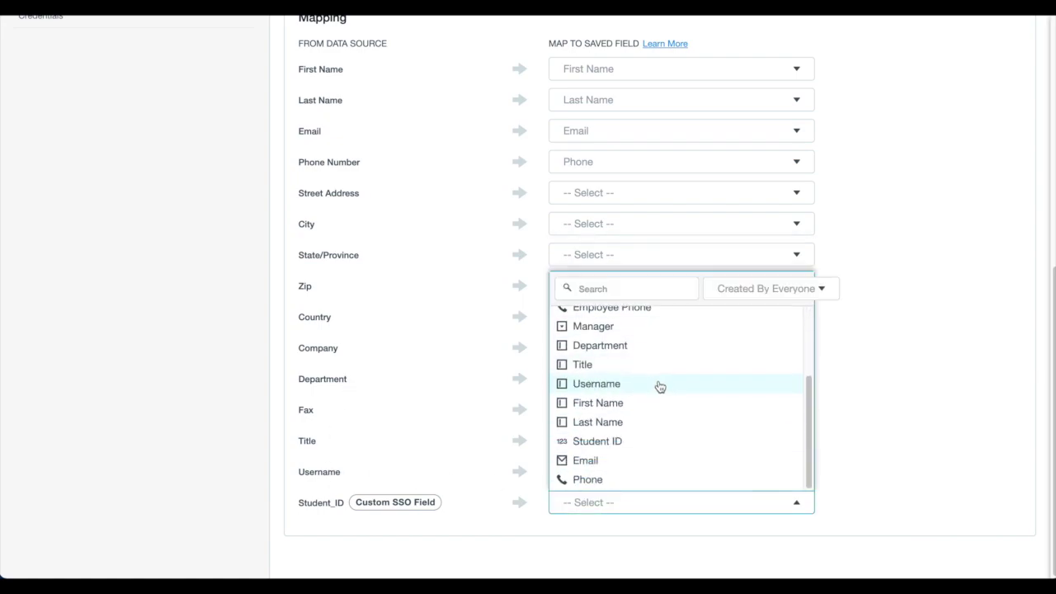
click(643, 443)
scroll(951, 467, up, 7)
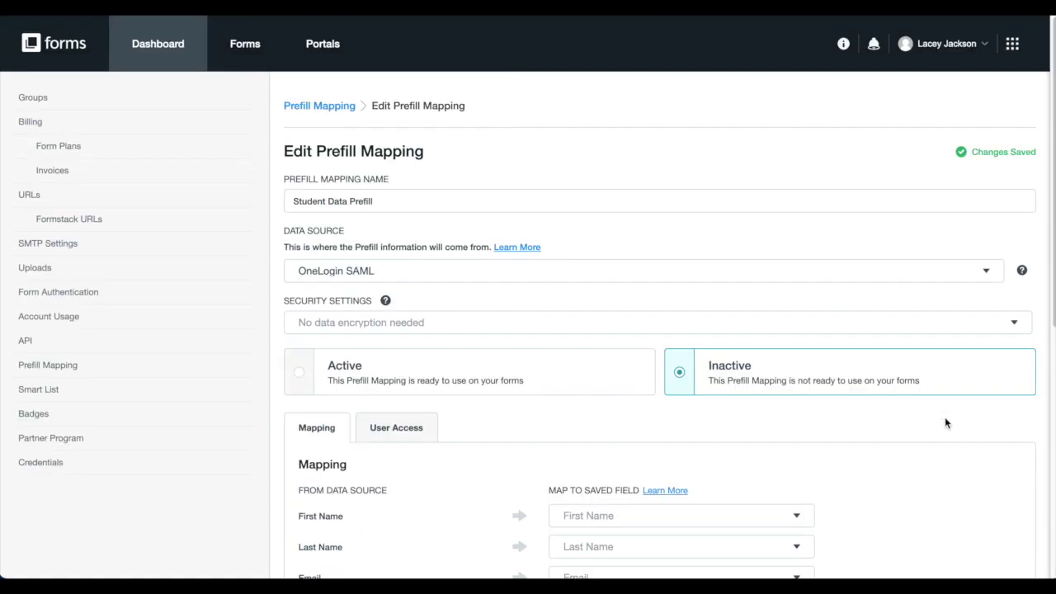
- Make the mapping Active with 'No data encryption needed' and review its User Access settings
click(483, 378)
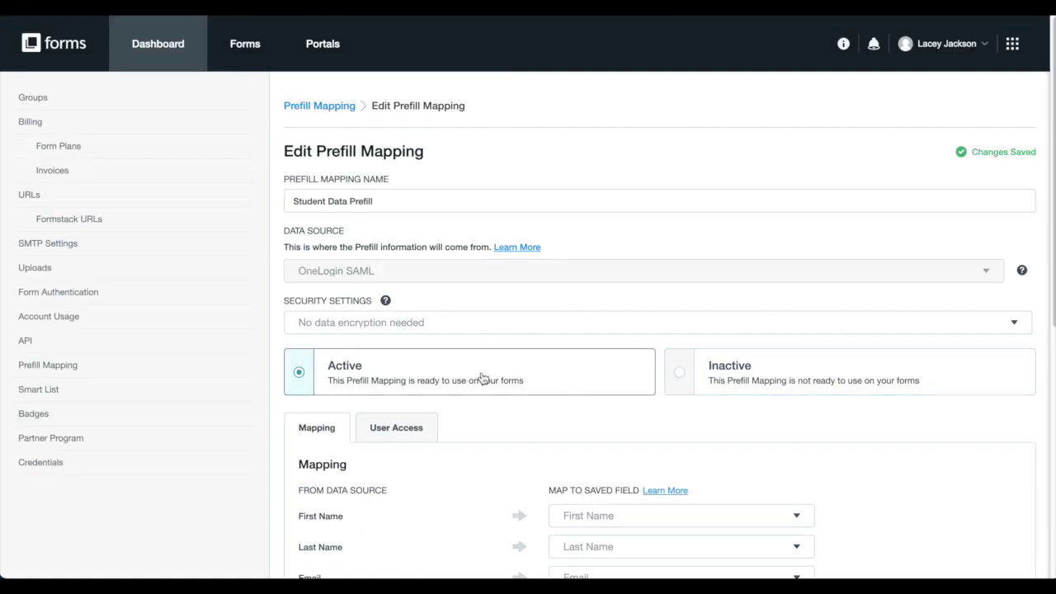
click(490, 332)
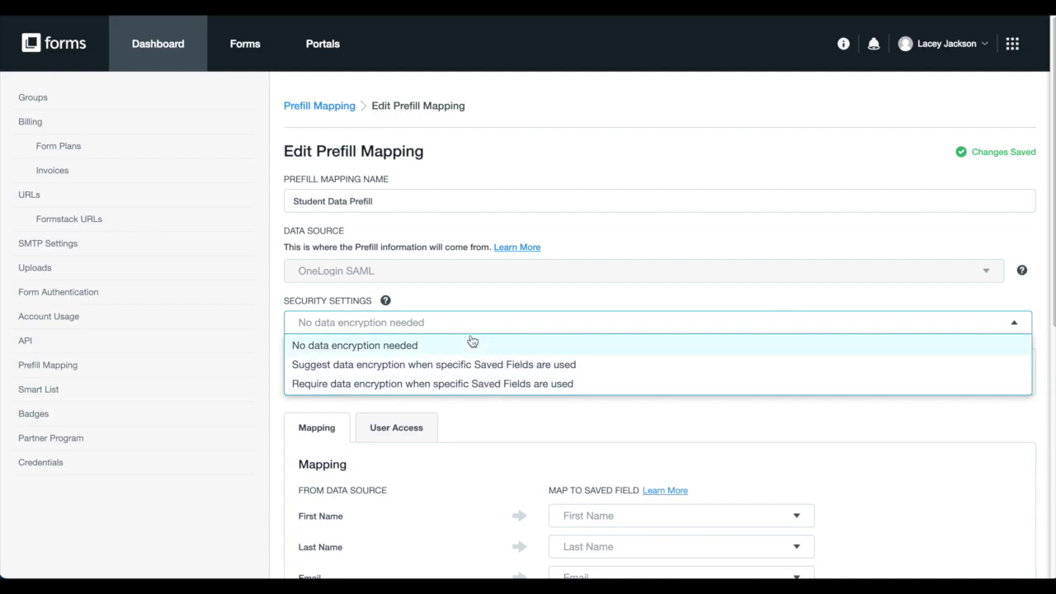
click(470, 344)
click(409, 432)
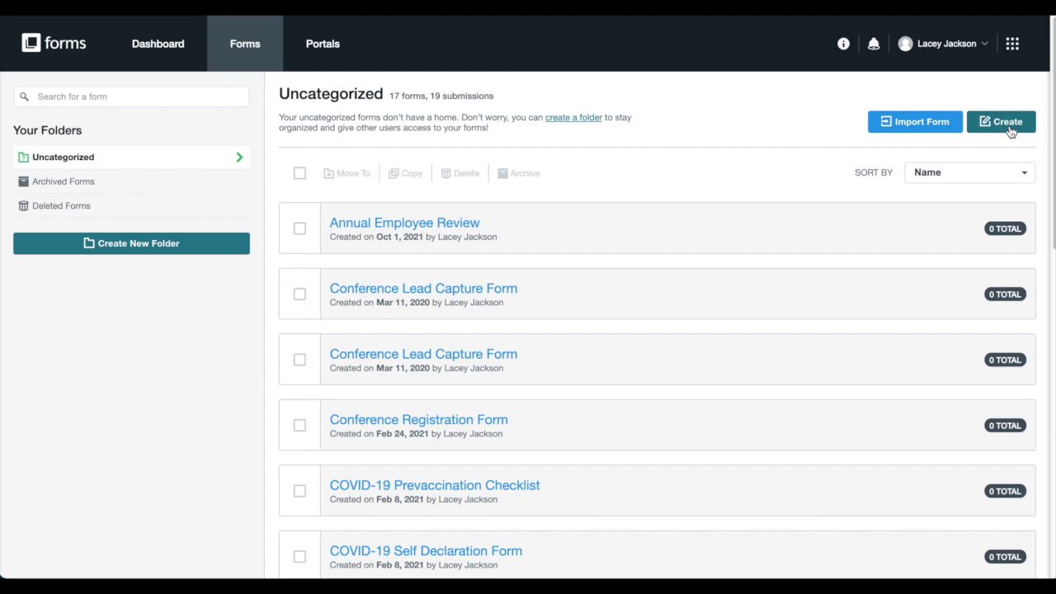
- Create a form named 'Student Course Registration 2022' using Student Data Prefill for field prefill
click(1008, 124)
click(840, 408)
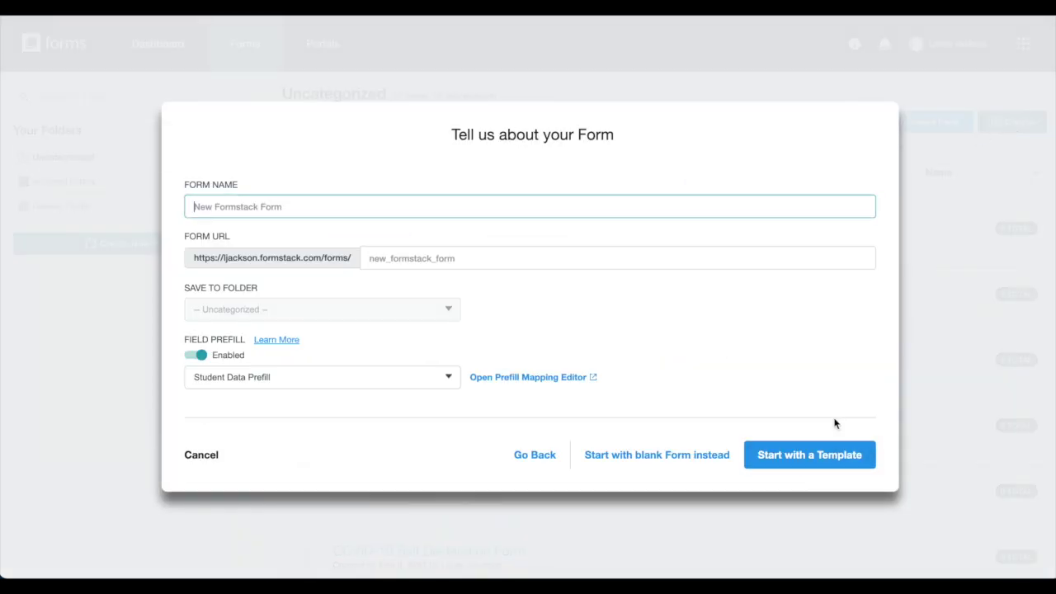
text(Student Course )
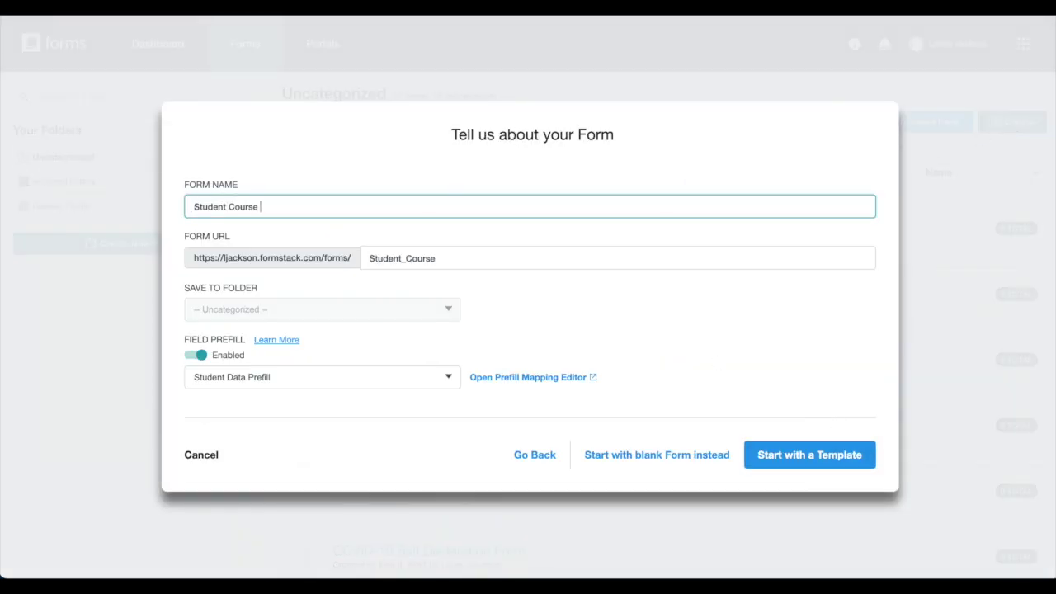
text(Registration 2022)
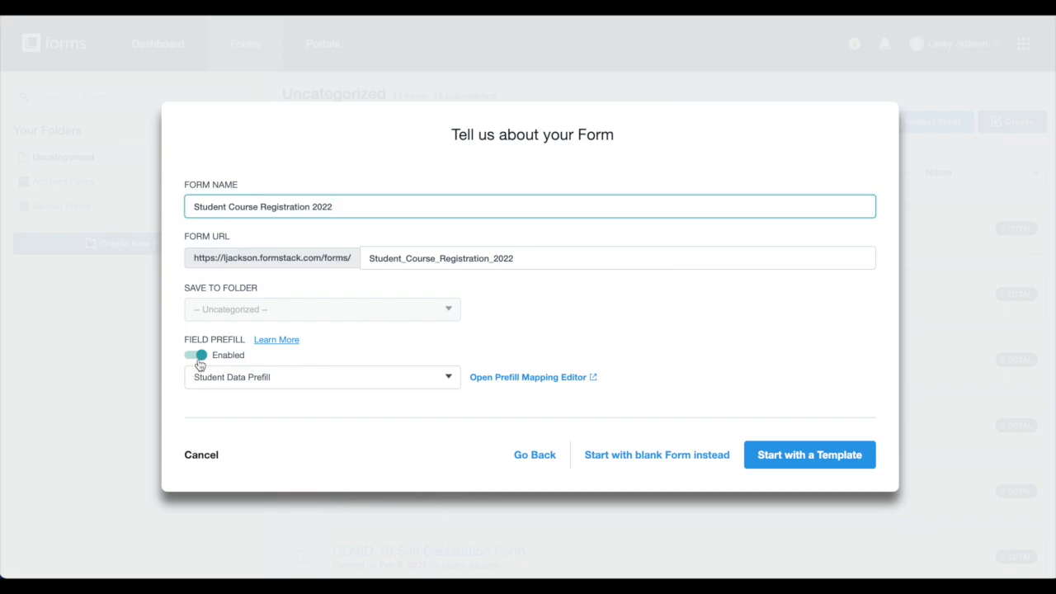
click(269, 380)
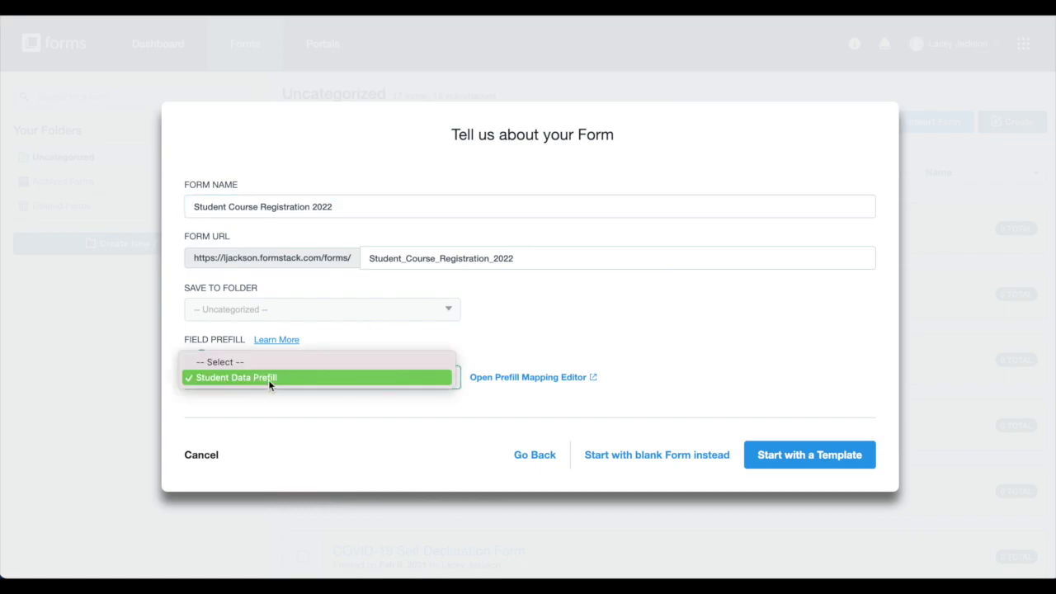
click(268, 380)
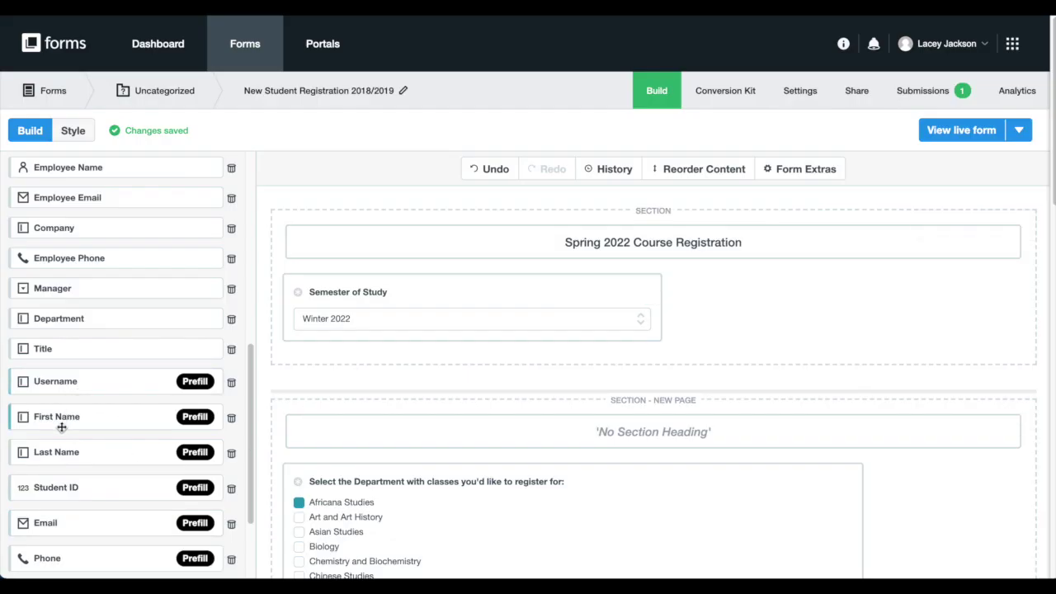
- Drag the prefill First Name, Last Name, Email and Phone fields into the top section
drag(62, 425, 285, 285)
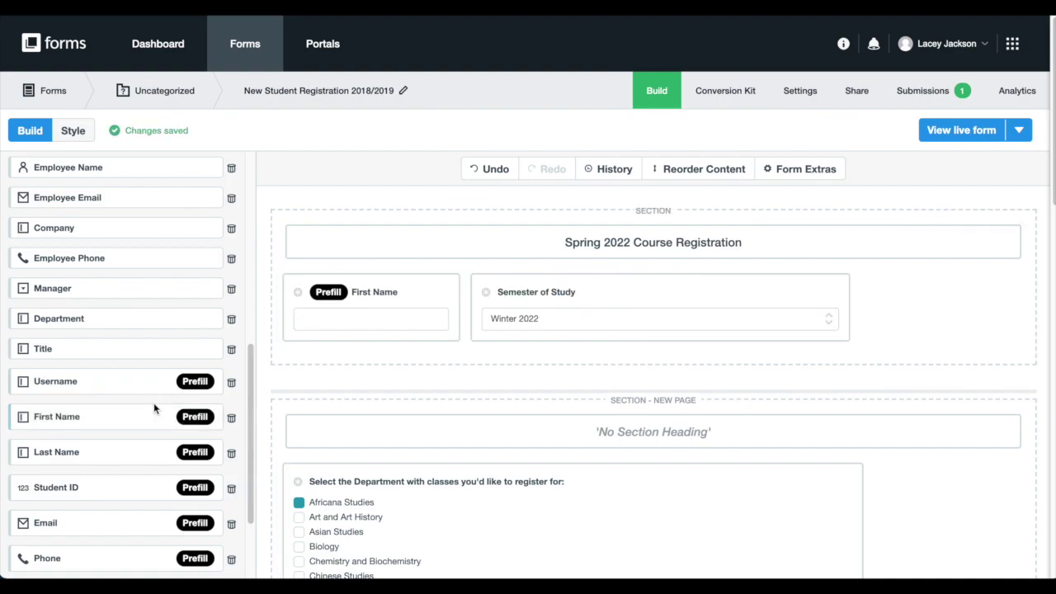
drag(53, 451, 462, 300)
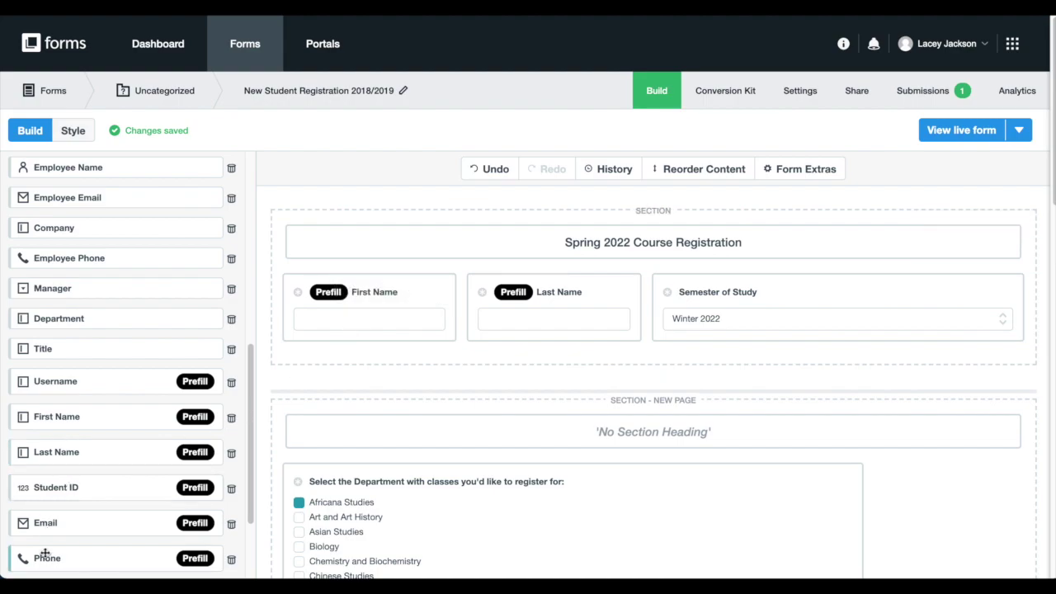
drag(46, 522, 644, 322)
drag(47, 558, 844, 309)
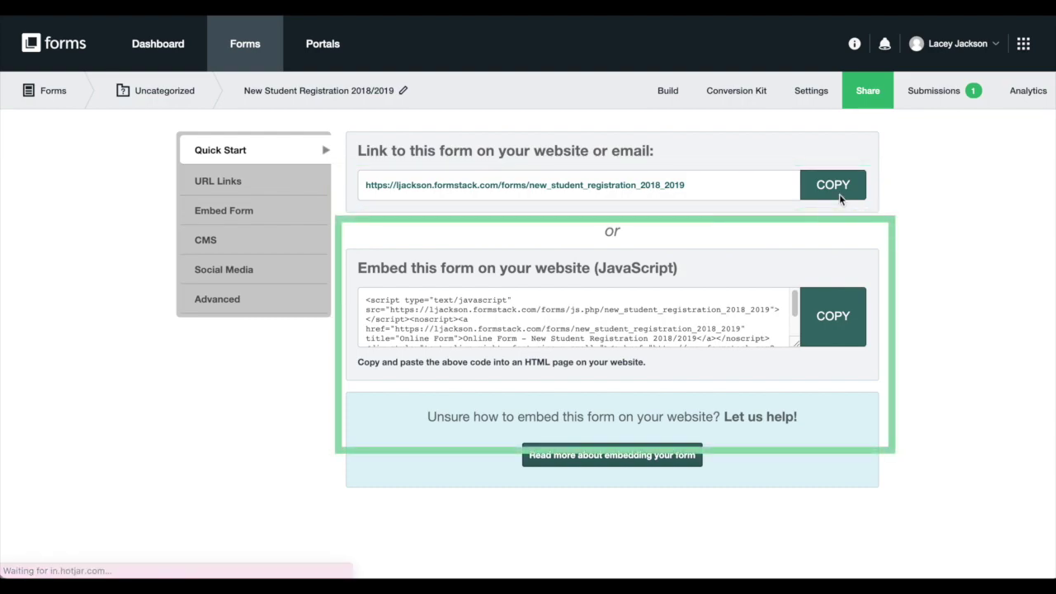
- Open the copied form link and sign in to OneLogin with the user's email and saved password
click(839, 194)
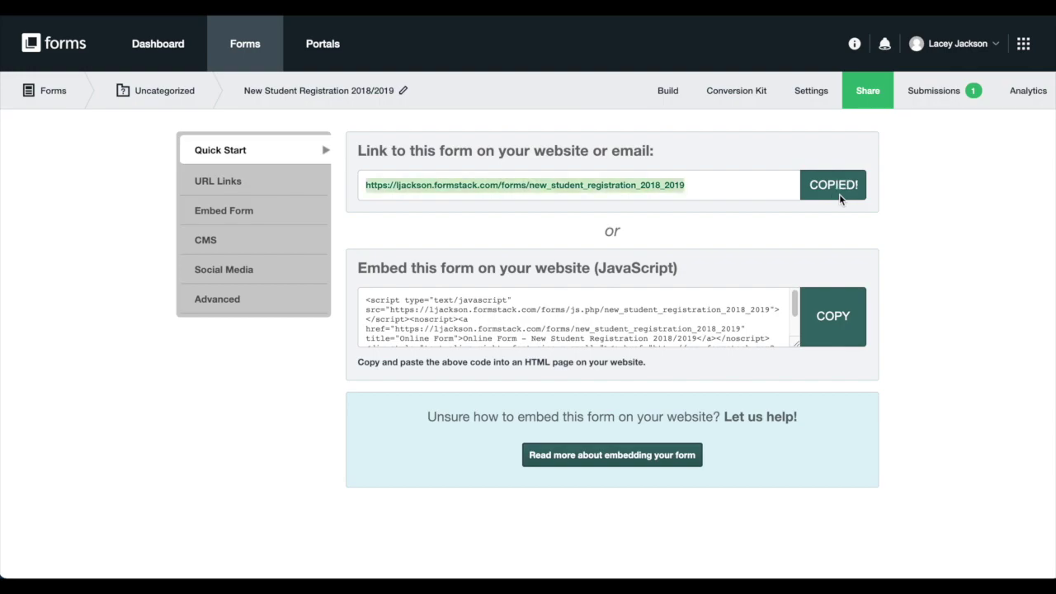
click(593, 15)
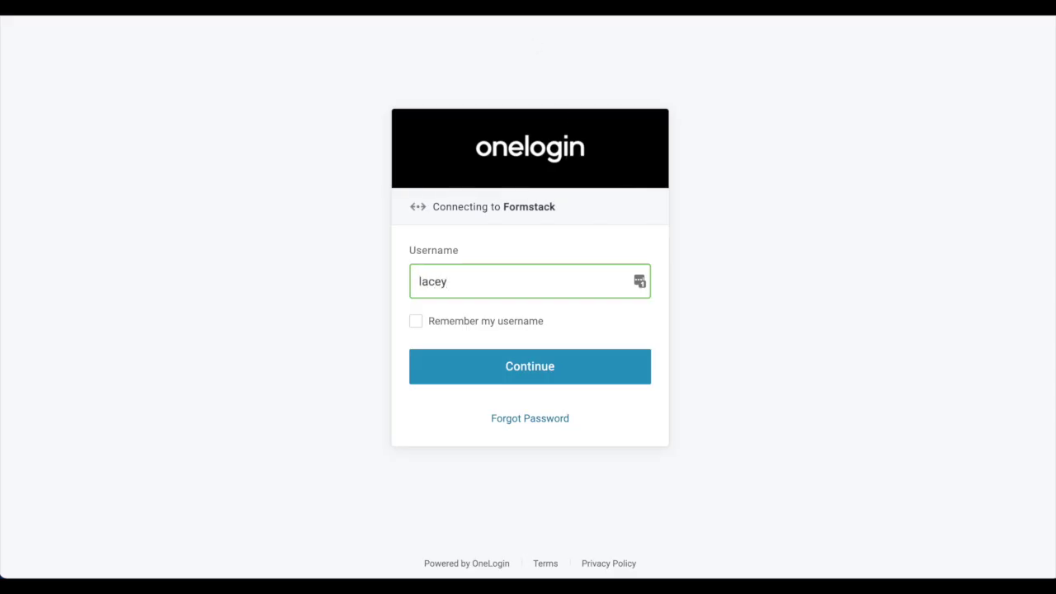
key(Return)
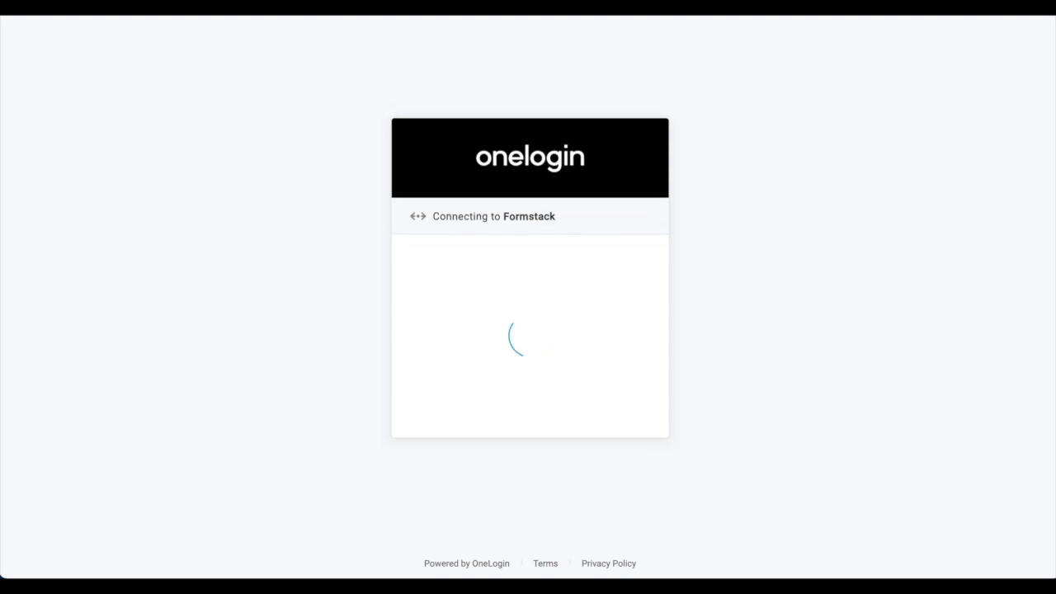
click(596, 388)
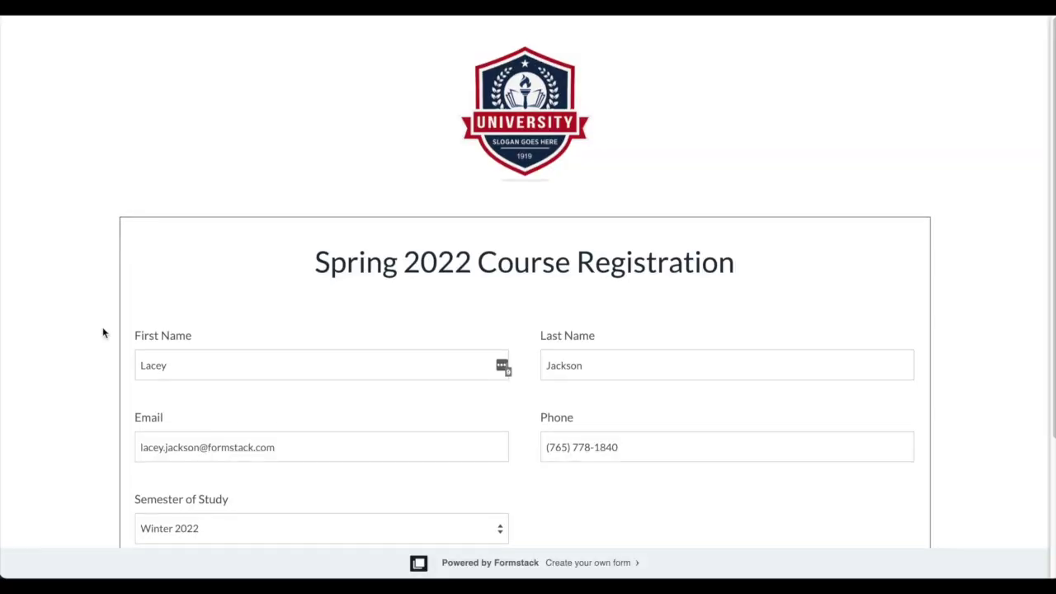